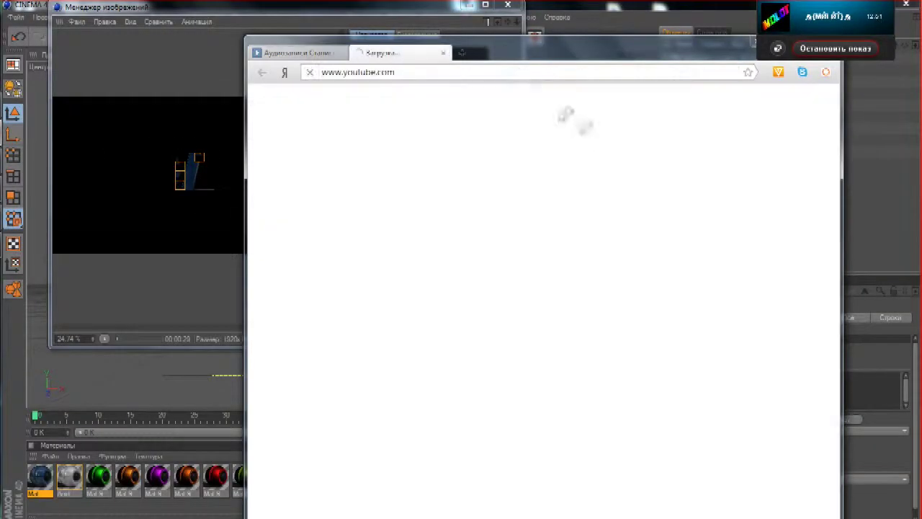
# Reposition the browser window, look over the YouTube home page and open the signed-in account's options
pyautogui.moveTo(510, 64); pyautogui.dragTo(408, 229)
pyautogui.moveTo(595, 216); pyautogui.dragTo(558, 83)
pyautogui.scroll(-10, 564, 230)
pyautogui.scroll(-15, 564, 230)
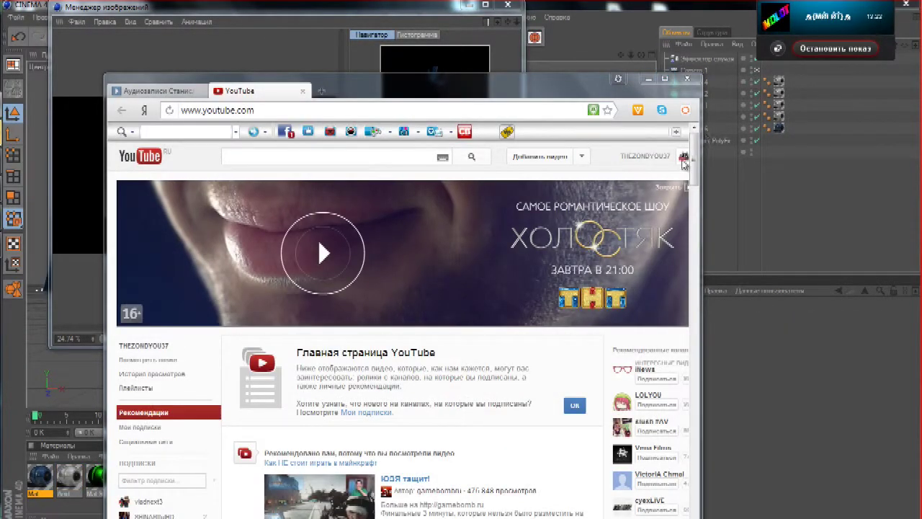
pyautogui.click(682, 158)
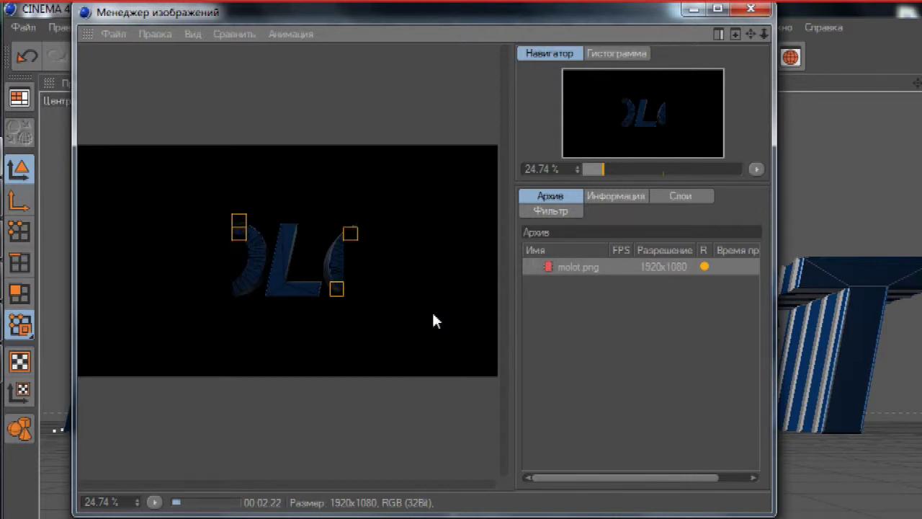
pyautogui.hotkey('alt', 'Tab')
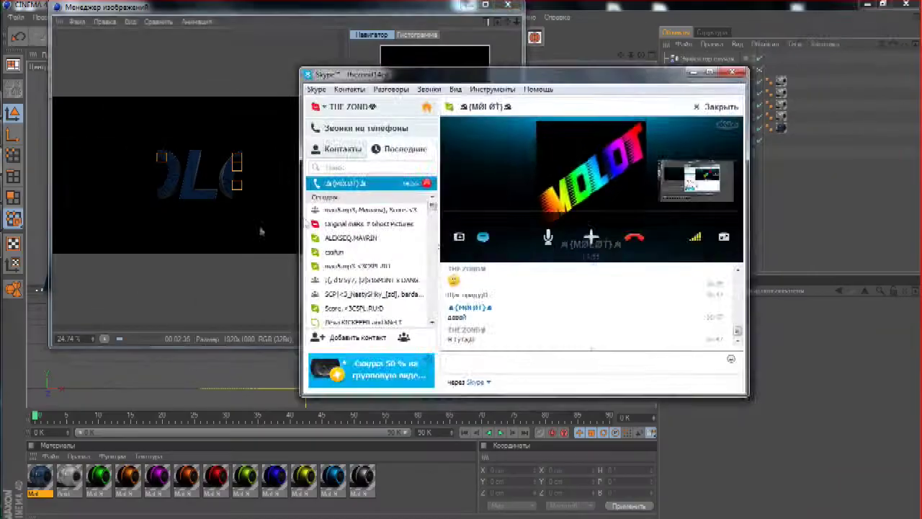
pyautogui.hotkey('alt', 'Tab')
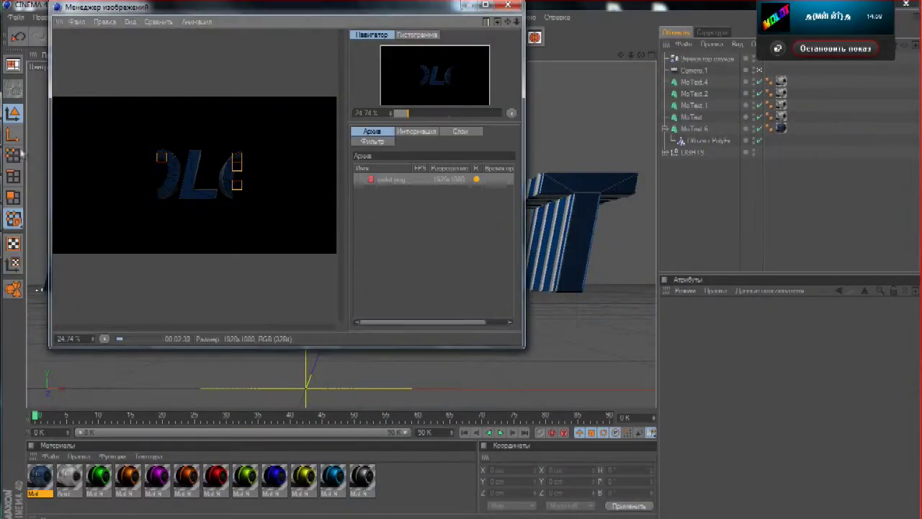
pyautogui.hotkey('alt', 'Tab')
pyautogui.hotkey('alt', 'Tab')
pyautogui.hotkey('alt', 'Tab')
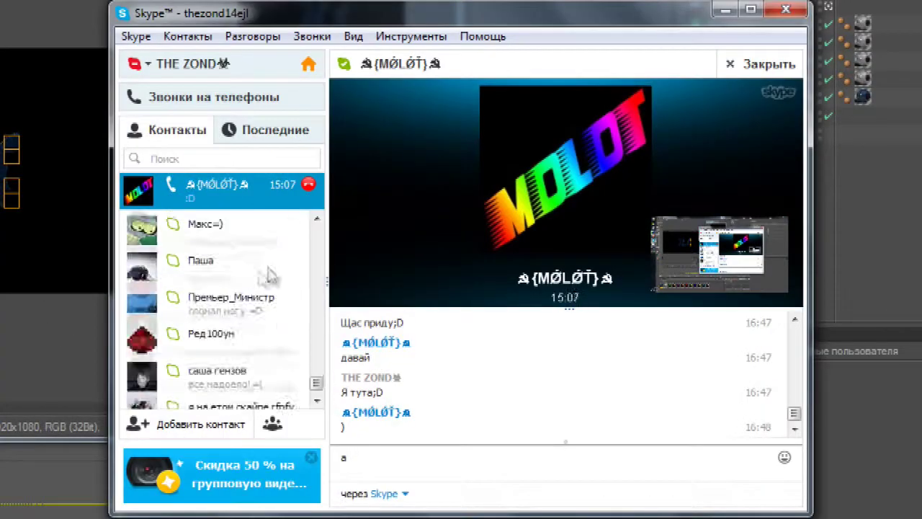
pyautogui.scroll(10, 267, 273)
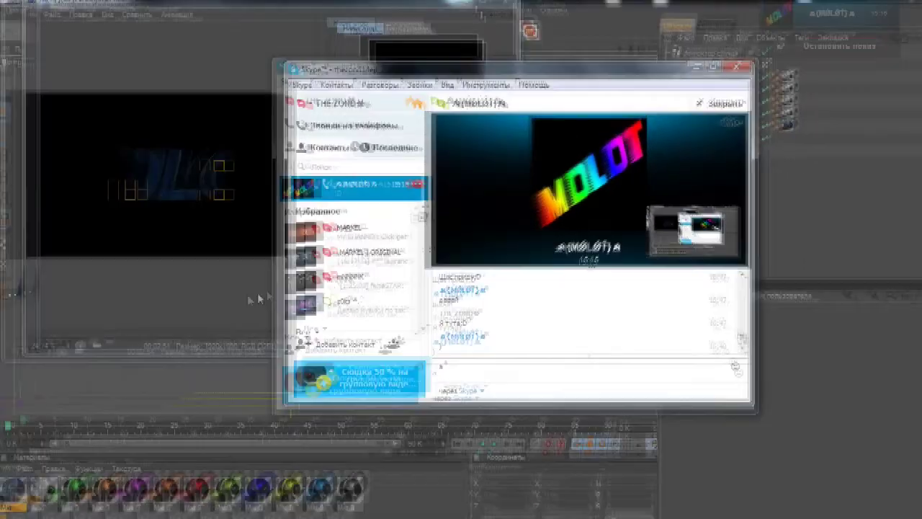
# Switch to Skype and send the call contact the message "Кинь свой канал" followed by a ";)" emoticon
pyautogui.hotkey('alt', 'Tab')
pyautogui.hotkey('alt', 'Tab')
pyautogui.write('Кинь свой канал')
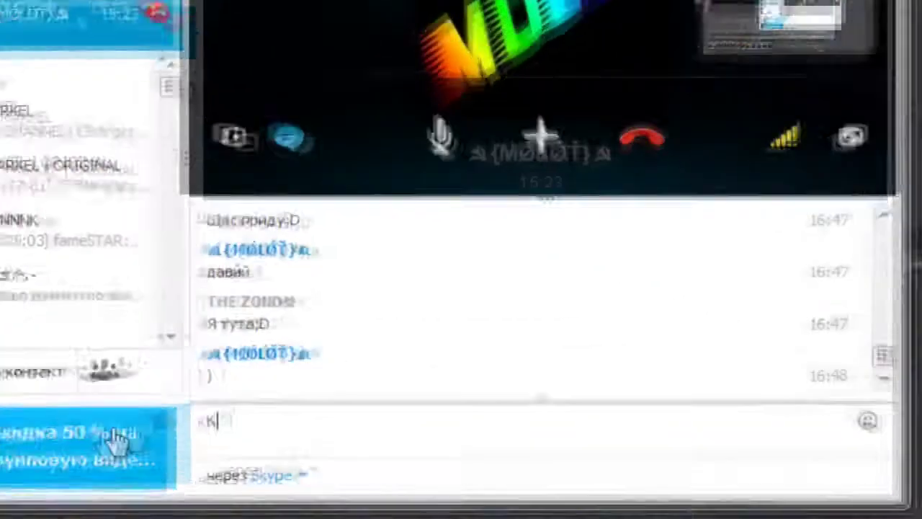
pyautogui.press('Return')
pyautogui.write(';)')
pyautogui.press('Return')
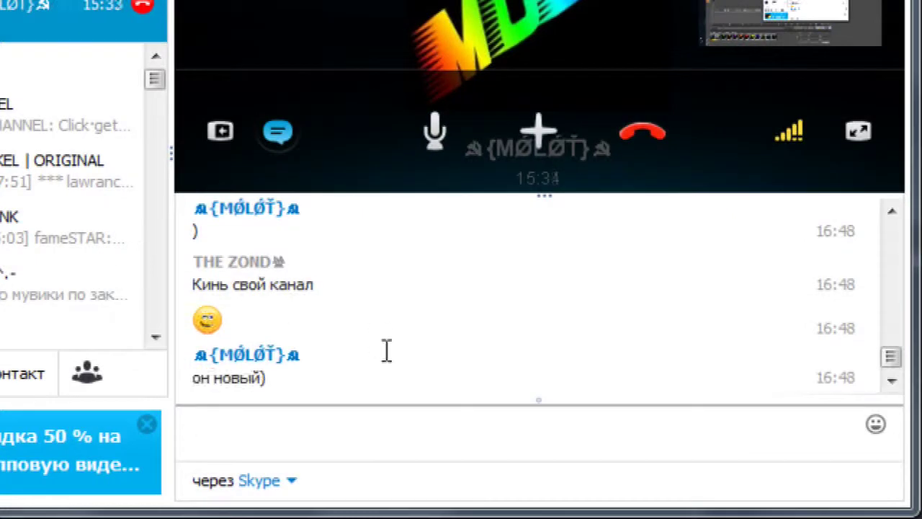
# Reply in the chat with "ДА пофиг" and a ";)" emoticon
pyautogui.write('ДА пофиг')
pyautogui.press('Return')
pyautogui.write(';)')
pyautogui.press('Return')
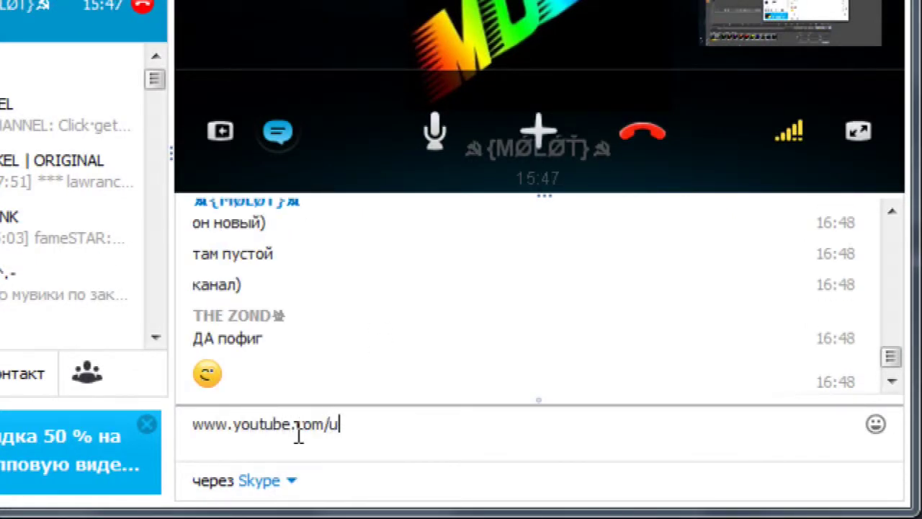
# Send the link to the own YouTube channel in the chat, followed by ";D"
pyautogui.write('ONDYOU37')
pyautogui.press('Return')
pyautogui.write(';D')
pyautogui.press('Return')
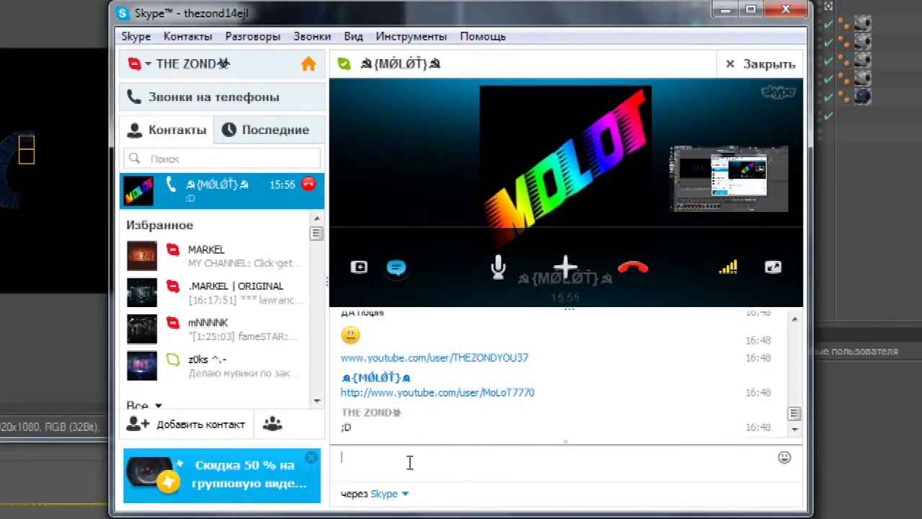
# Open the own YouTube channel link from the chat and force-close the unresponsive Yandex browser
pyautogui.click(403, 357)
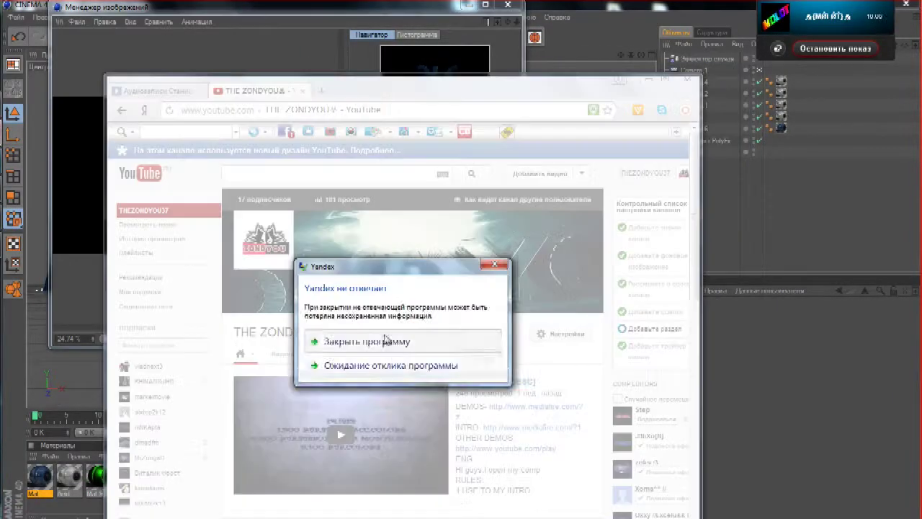
pyautogui.click(385, 340)
# Return to the Skype chat and send the messages "Окей" and "Я тоже"
pyautogui.hotkey('alt', 'Tab')
pyautogui.write('Окей')
pyautogui.press('Return')
pyautogui.write('я тоже')
pyautogui.press('Return')
# Check the running render in Cinema 4D, and send two sad emoticons in the Skype chat
pyautogui.click(202, 79)
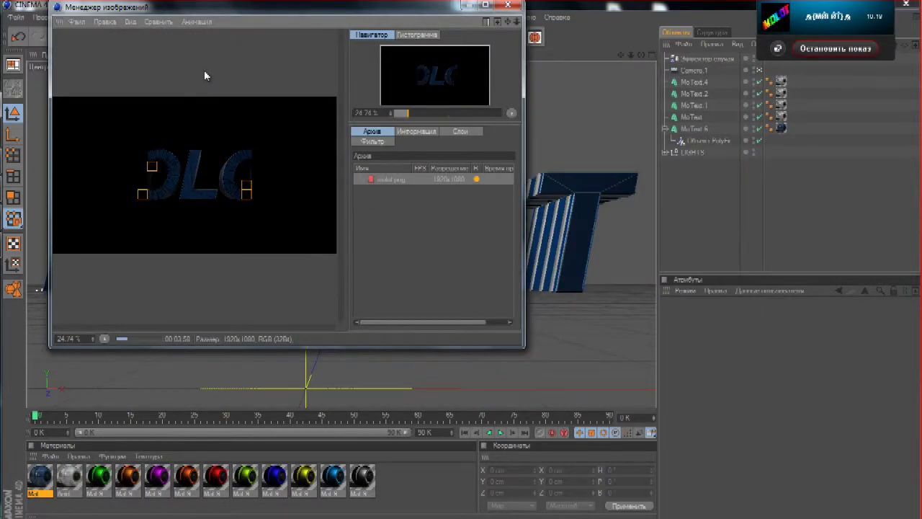
pyautogui.hotkey('alt', 'Tab')
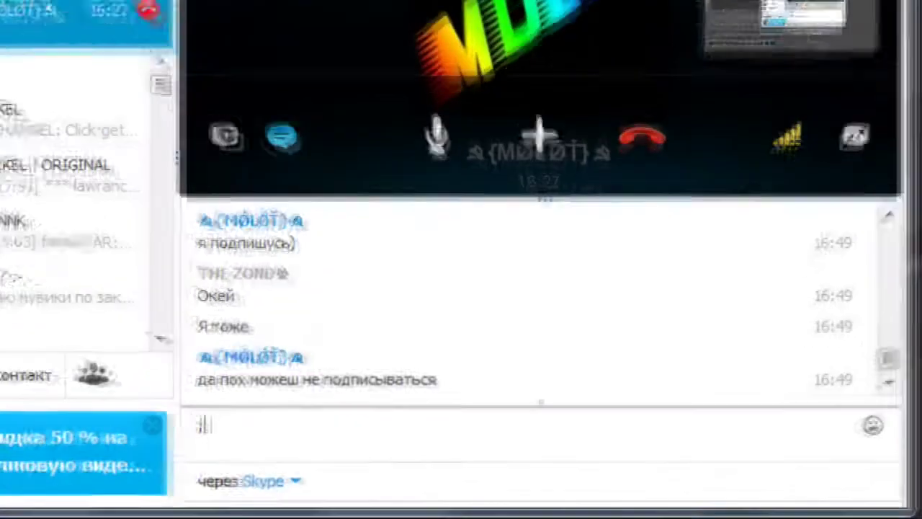
pyautogui.press('Return')
pyautogui.write(';(')
pyautogui.press('Return')
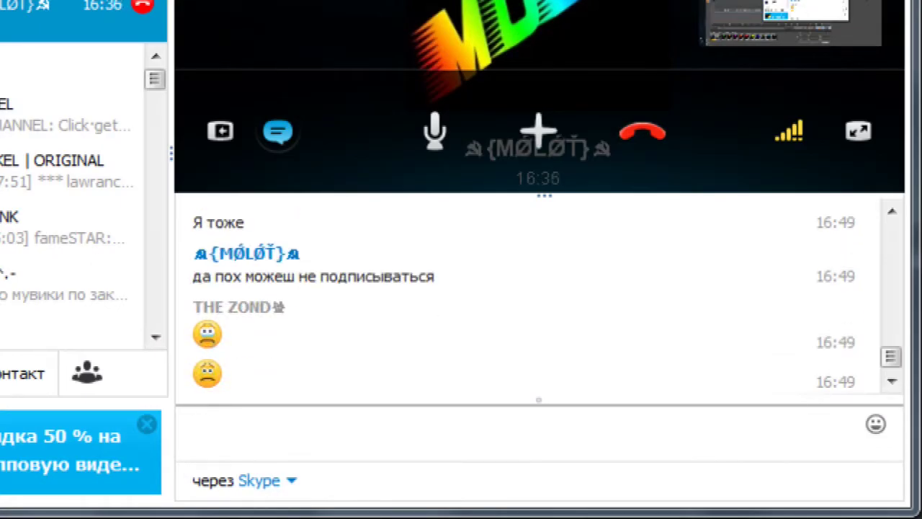
# Send ";3", ":3" and the question "ии?" to the call contact
pyautogui.write(';3')
pyautogui.press('Return')
pyautogui.write(':3')
pyautogui.press('Return')
pyautogui.write('и?')
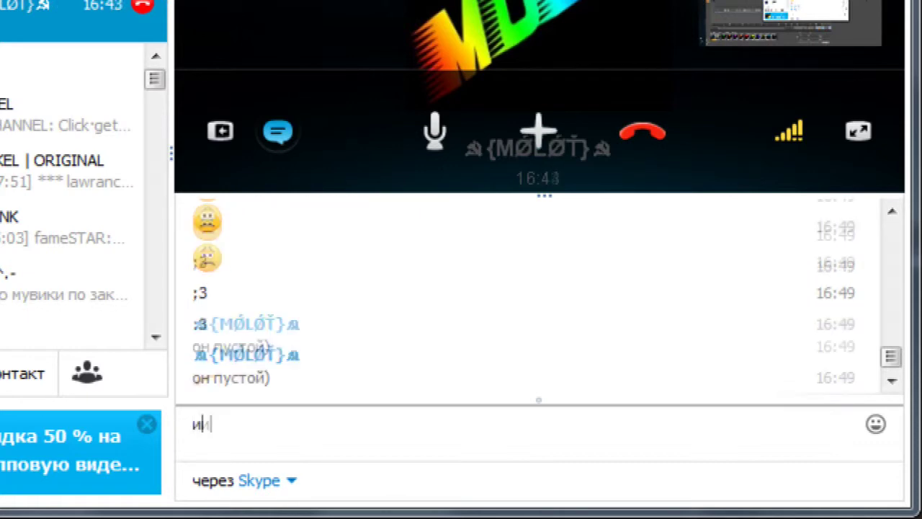
pyautogui.press('Return')
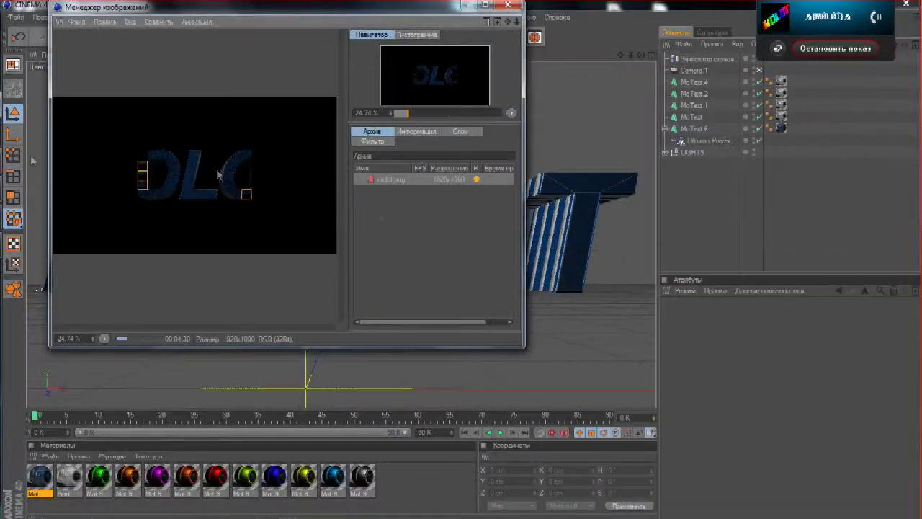
# Open the conversation with the offline favourite contact and remove that contact from the favourites list
pyautogui.click(72, 164)
pyautogui.click(576, 459)
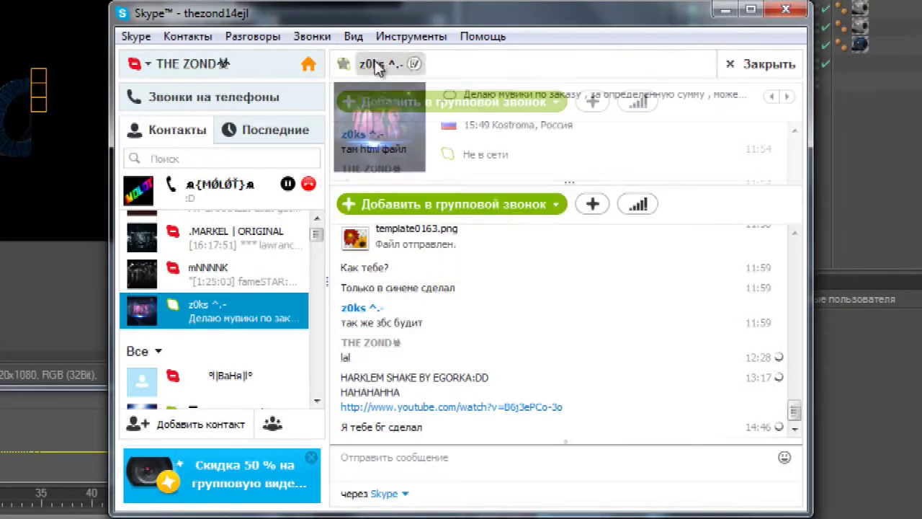
pyautogui.rightClick(378, 135)
pyautogui.click(453, 459)
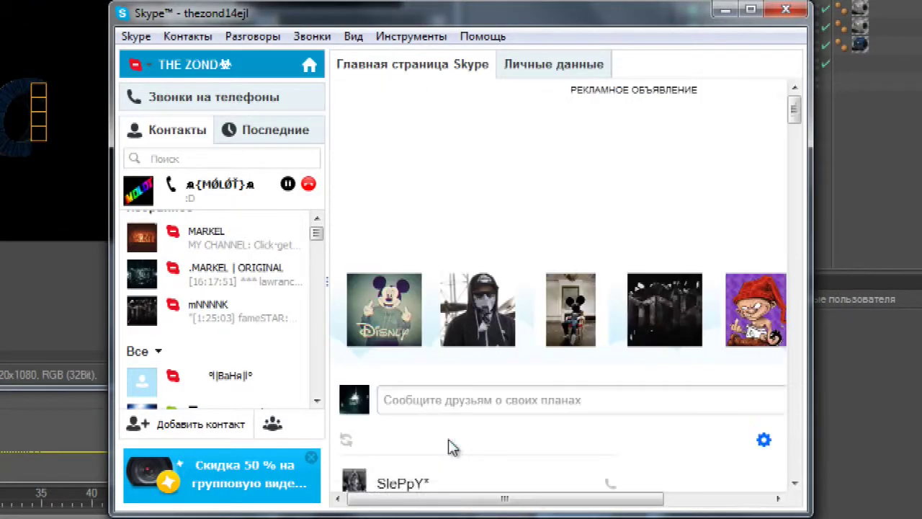
# Reopen the removed contact's conversation from the recent list and write the message "SORRY:DDD"
pyautogui.click(214, 311)
pyautogui.click(497, 173)
pyautogui.click(499, 461)
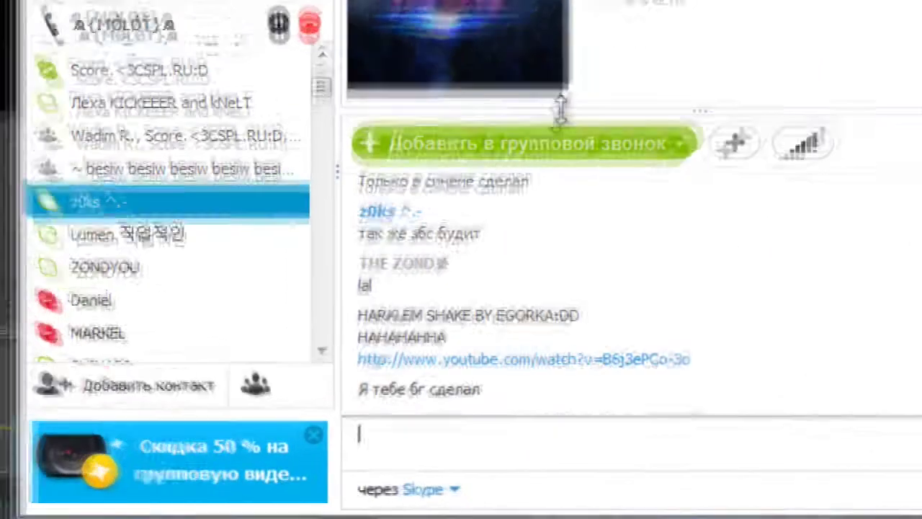
pyautogui.write('SORRY:DDD')
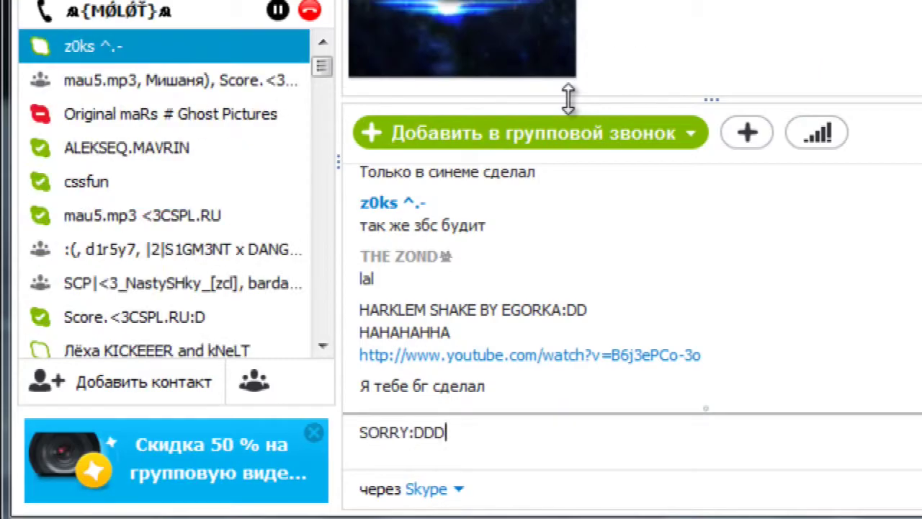
# Return to the conversation of the call on hold and search the contacts for "fro"
pyautogui.click(103, 77)
pyautogui.click(117, 61)
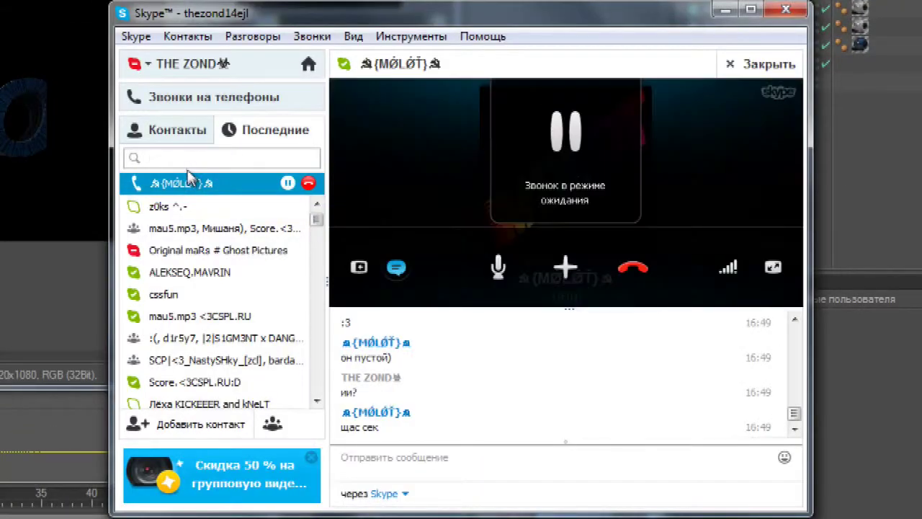
pyautogui.write('fro')
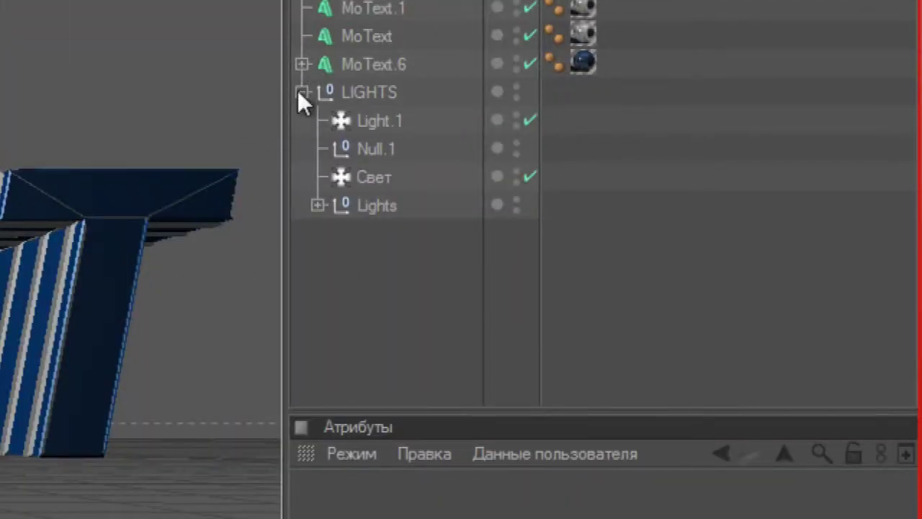
# Collapse the LIGHTS group in the Cinema 4D object hierarchy
pyautogui.click(300, 92)
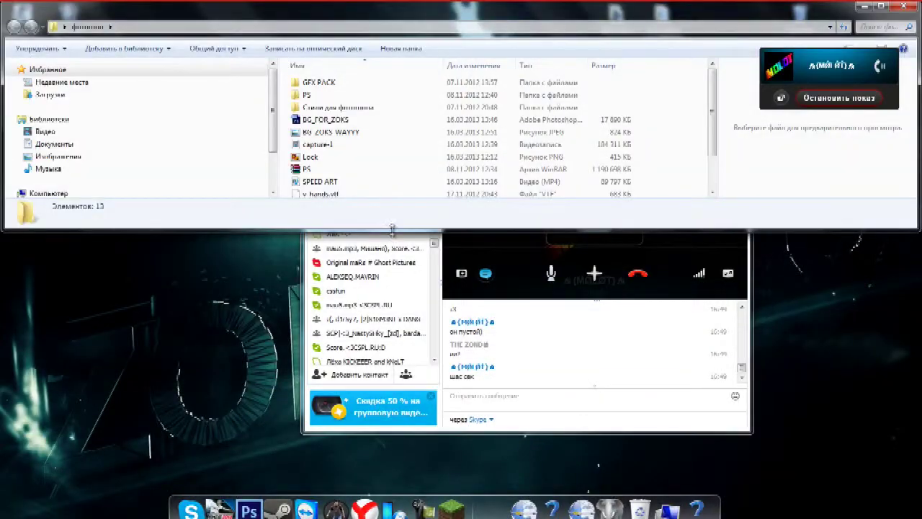
# Open the Simple PSD from the YOUTUBE TEMPLATES folder of GFX PACK in Photoshop and maximize its window
pyautogui.moveTo(392, 229); pyautogui.dragTo(392, 267)
pyautogui.doubleClick(317, 84)
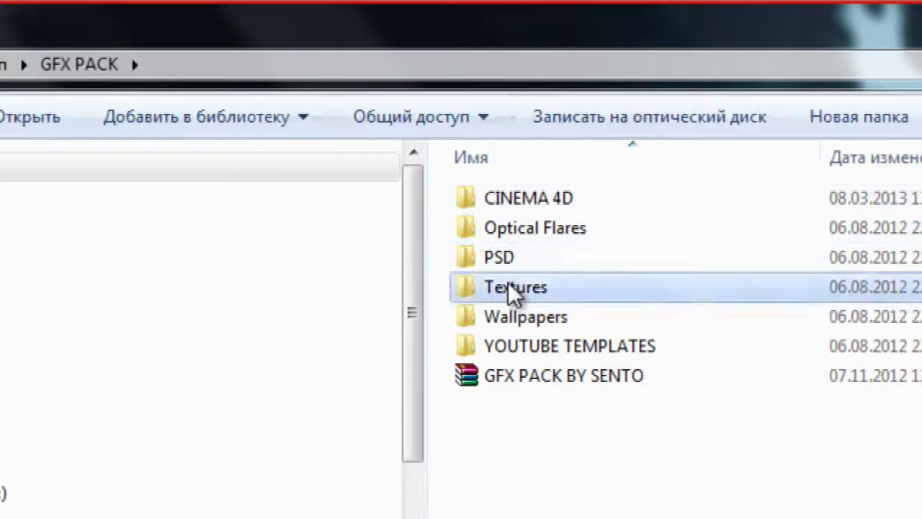
pyautogui.doubleClick(505, 317)
pyautogui.click(68, 72)
pyautogui.doubleClick(585, 345)
pyautogui.doubleClick(662, 254)
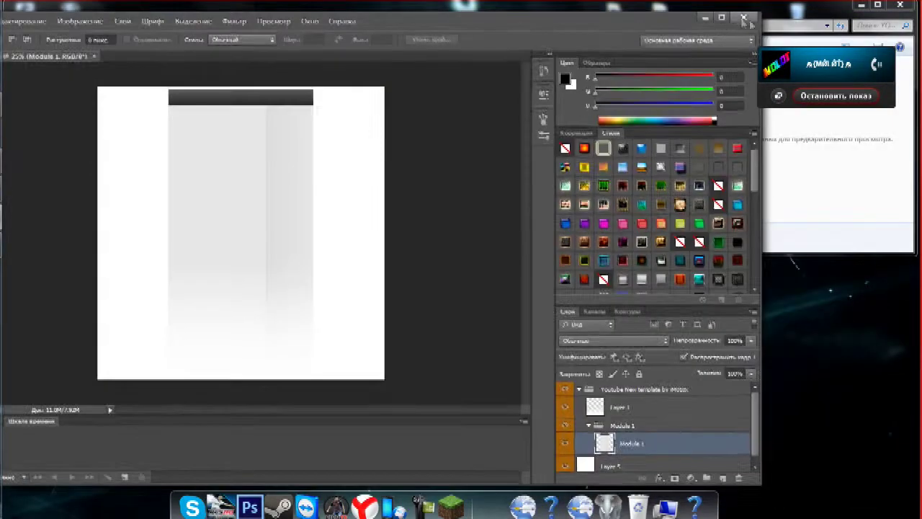
pyautogui.click(721, 17)
# Fill the area beside the panel on the Module 1 layer and the Layer 5 background with black using the Paint Bucket
pyautogui.rightClick(13, 227)
pyautogui.click(58, 239)
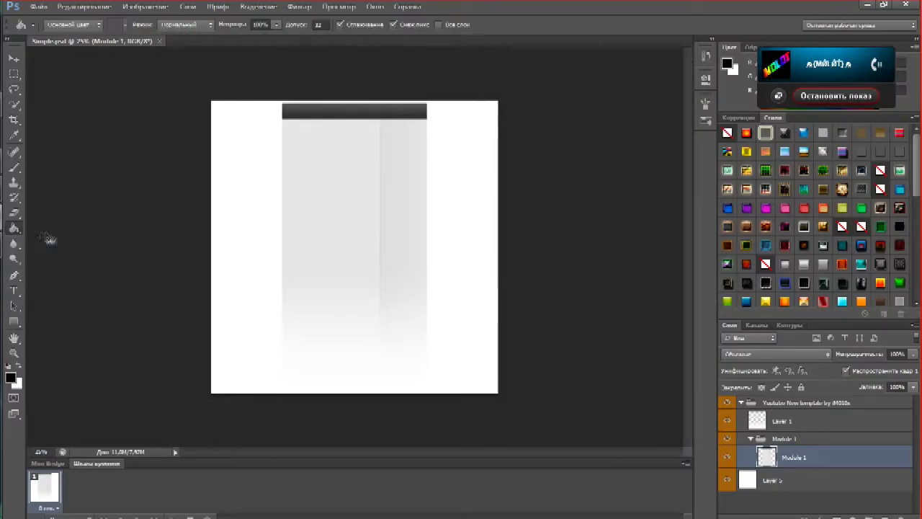
pyautogui.click(257, 307)
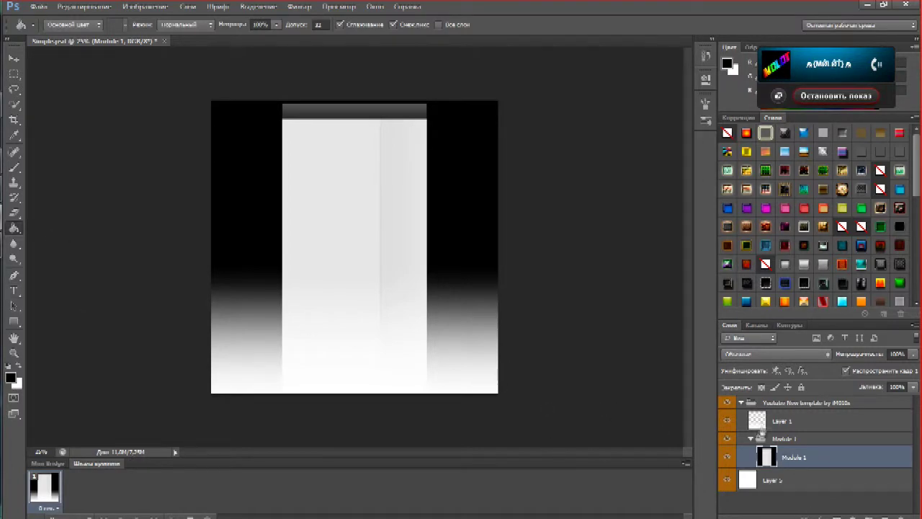
pyautogui.click(792, 479)
pyautogui.click(254, 340)
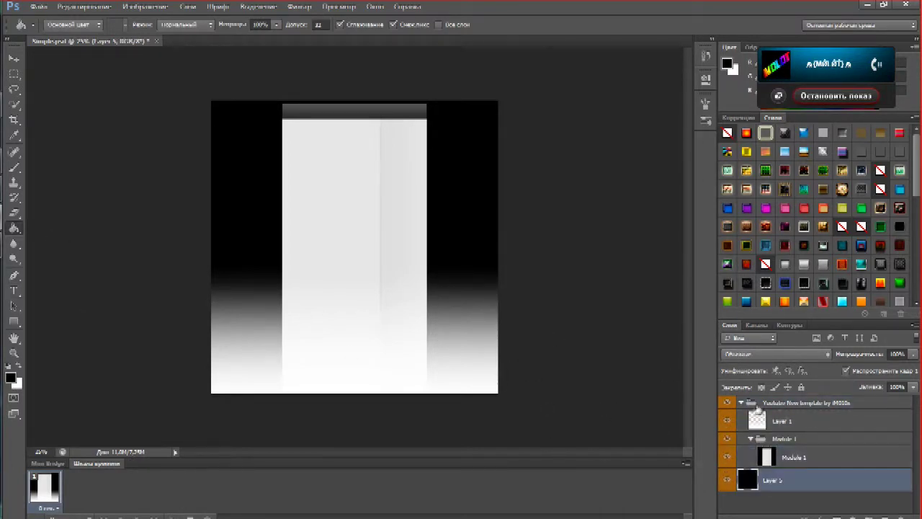
# Place the molot render into the template and rotate it about 90° so the text reads upward along the left side
pyautogui.press('super+m')
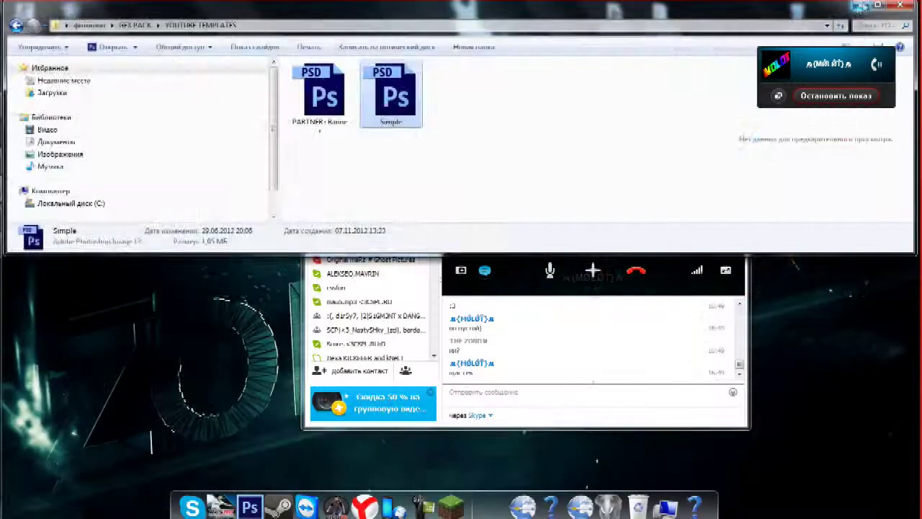
pyautogui.hotkey('alt', 'Tab')
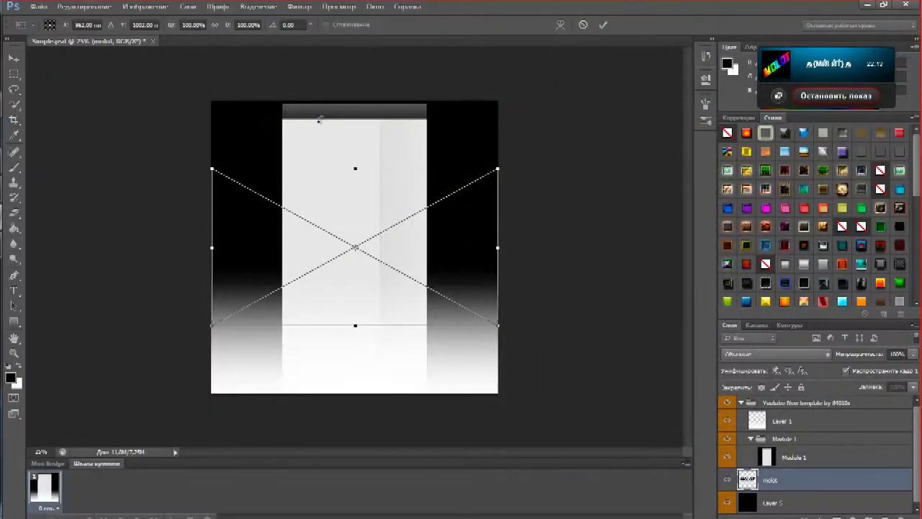
pyautogui.moveTo(322, 115); pyautogui.dragTo(339, 230)
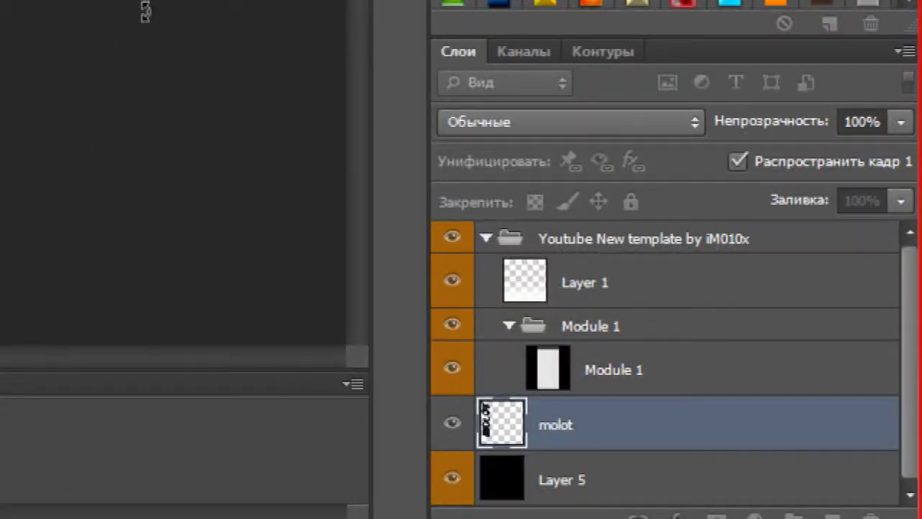
# Move the molot layer above Layer 1, scale it to about 60% and place its text against the central panel's left edge
pyautogui.moveTo(505, 423); pyautogui.dragTo(578, 252)
pyautogui.rightClick(247, 170)
pyautogui.click(364, 322)
pyautogui.moveTo(268, 366); pyautogui.dragTo(268, 289)
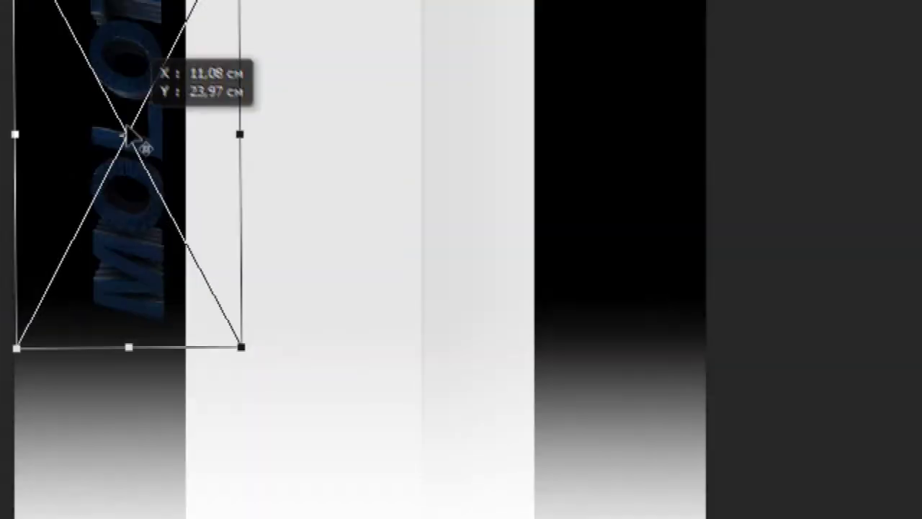
pyautogui.moveTo(280, 205); pyautogui.dragTo(274, 223)
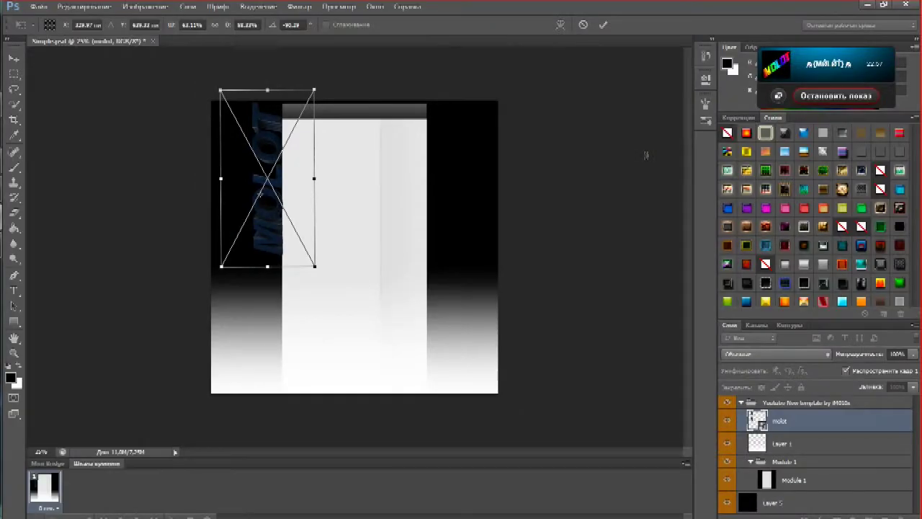
pyautogui.press('Return')
# Duplicate the molot layer and move the copy to the central panel's right edge
pyautogui.rightClick(791, 427)
pyautogui.click(788, 31)
pyautogui.click(545, 156)
pyautogui.press('v')
pyautogui.moveTo(268, 164); pyautogui.dragTo(436, 173)
pyautogui.click(792, 442)
pyautogui.press('m')
pyautogui.rightClick(269, 147)
pyautogui.click(367, 290)
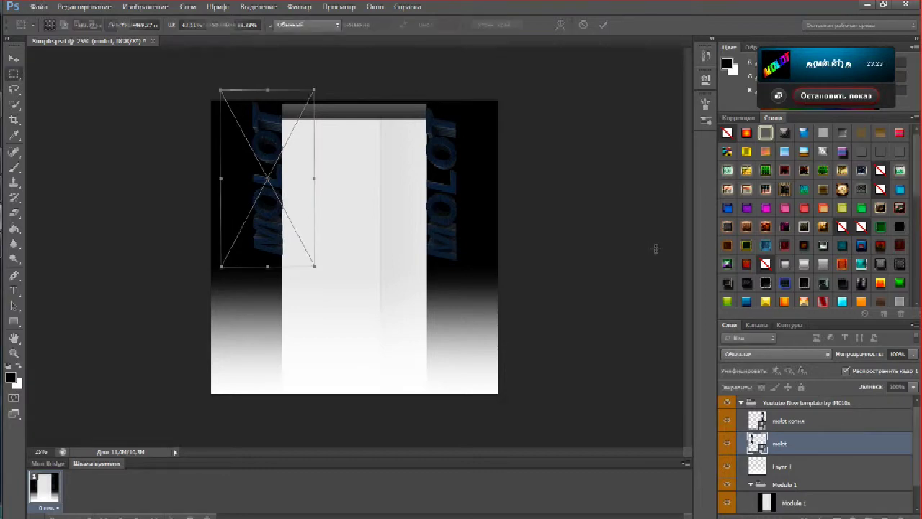
pyautogui.press('Return')
# Rotate the molot copy 180° so its text reads downward and place it against the central panel's right edge
pyautogui.click(824, 425)
pyautogui.press('v')
pyautogui.hotkey('ctrl', '+')
pyautogui.hotkey('ctrl', '+')
pyautogui.moveTo(340, 156); pyautogui.dragTo(353, 144)
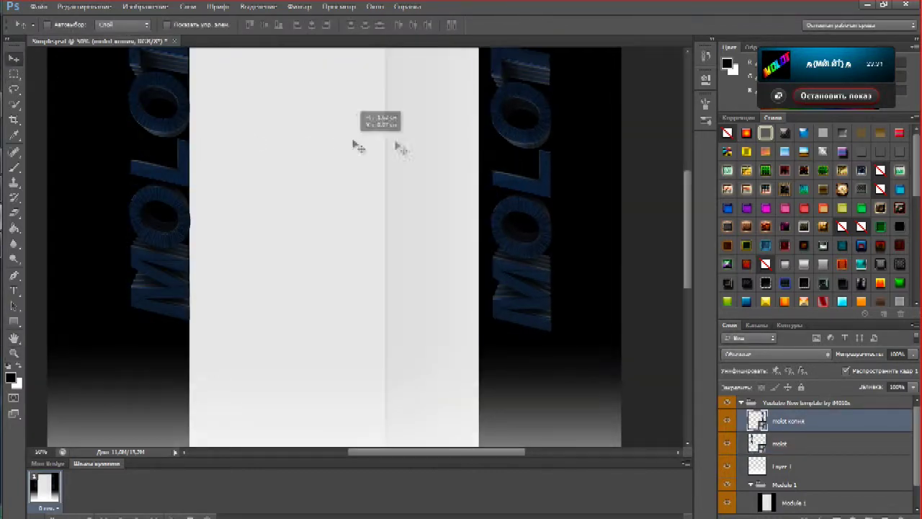
pyautogui.scroll(3, 354, 144)
pyautogui.press('m')
pyautogui.rightClick(514, 171)
pyautogui.click(546, 422)
pyautogui.scroll(-1, 690, 222)
pyautogui.moveTo(690, 222); pyautogui.dragTo(513, 170)
pyautogui.moveTo(442, 292); pyautogui.dragTo(488, 260)
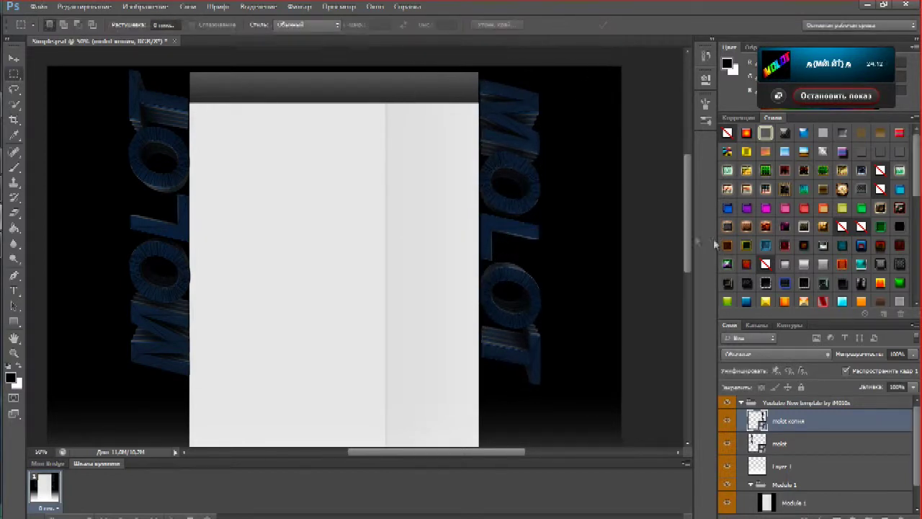
# Free-transform the rotated molot copy with a slight rotation so its text runs parallel to the panel's right edge
pyautogui.rightClick(488, 313)
pyautogui.click(562, 375)
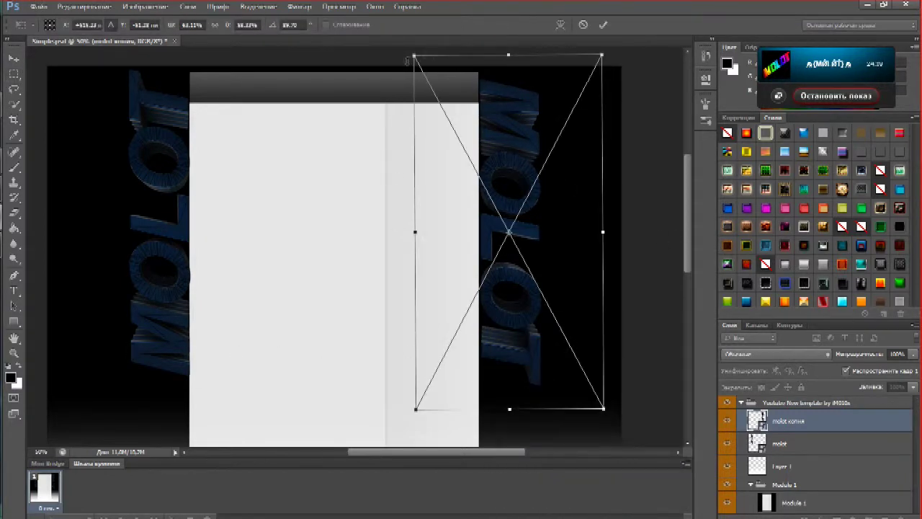
pyautogui.moveTo(414, 56); pyautogui.dragTo(414, 55)
pyautogui.moveTo(612, 50); pyautogui.dragTo(615, 54)
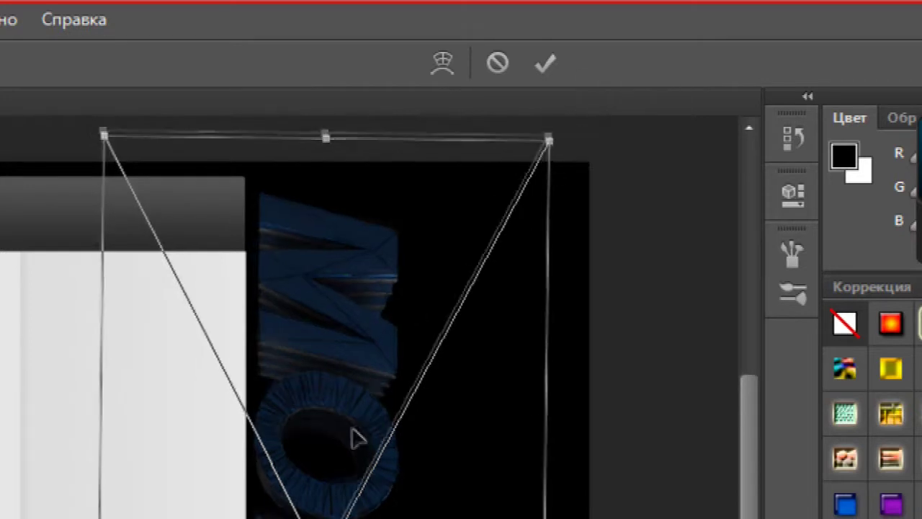
pyautogui.moveTo(555, 198); pyautogui.dragTo(548, 133)
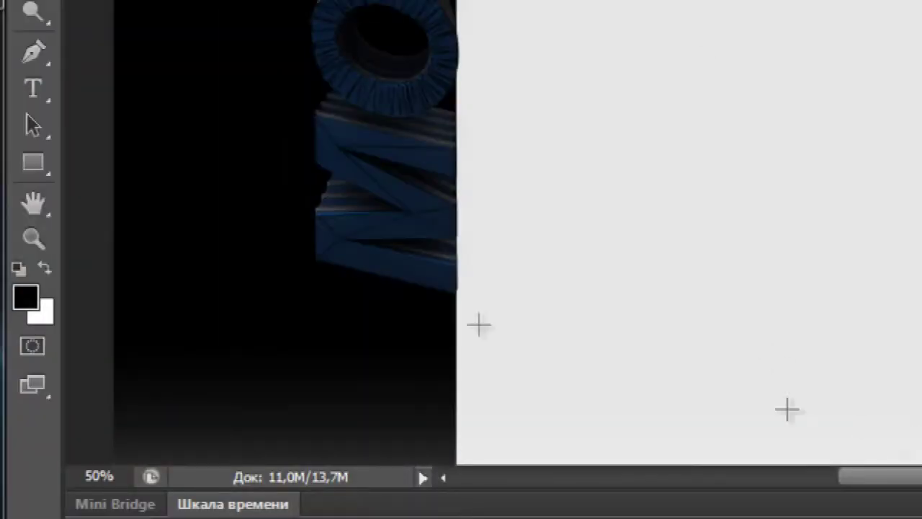
# Place the Flare (22) image in Screen blending mode and position its burst over the left MOLOT text
pyautogui.rightClick(631, 74)
pyautogui.click(720, 117)
pyautogui.rightClick(793, 93)
pyautogui.click(821, 97)
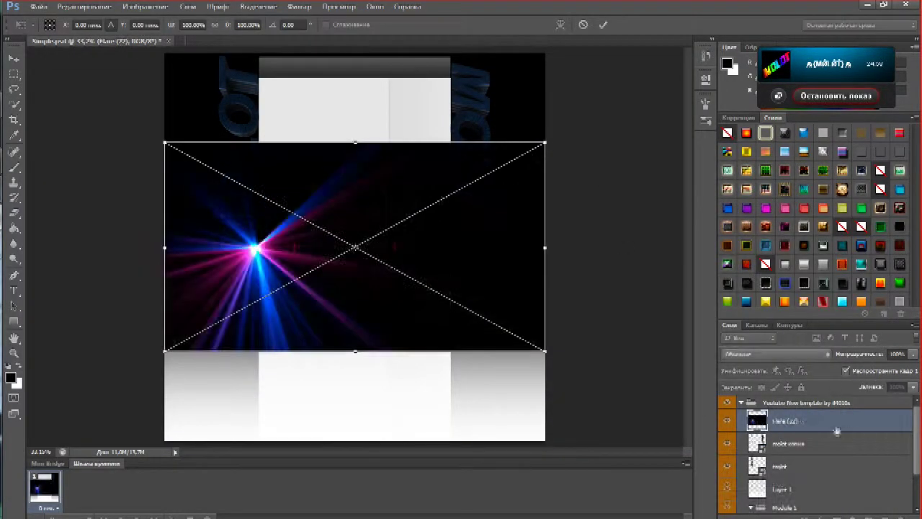
pyautogui.click(774, 354)
pyautogui.click(792, 143)
pyautogui.moveTo(351, 282); pyautogui.dragTo(321, 213)
pyautogui.press('Return')
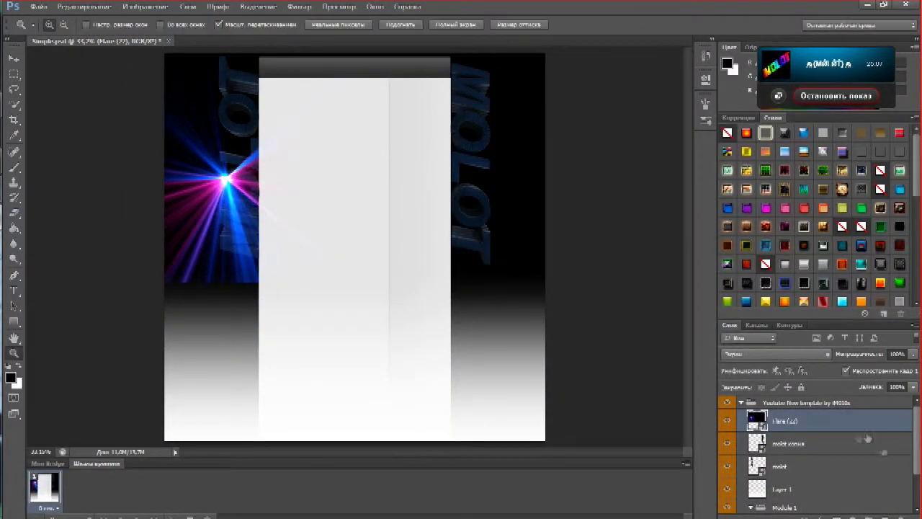
# Move the molot layer above its copy, then fade the Flare (22) layer to 24% opacity and shift it slightly upward
pyautogui.moveTo(780, 466); pyautogui.dragTo(779, 443)
pyautogui.click(785, 421)
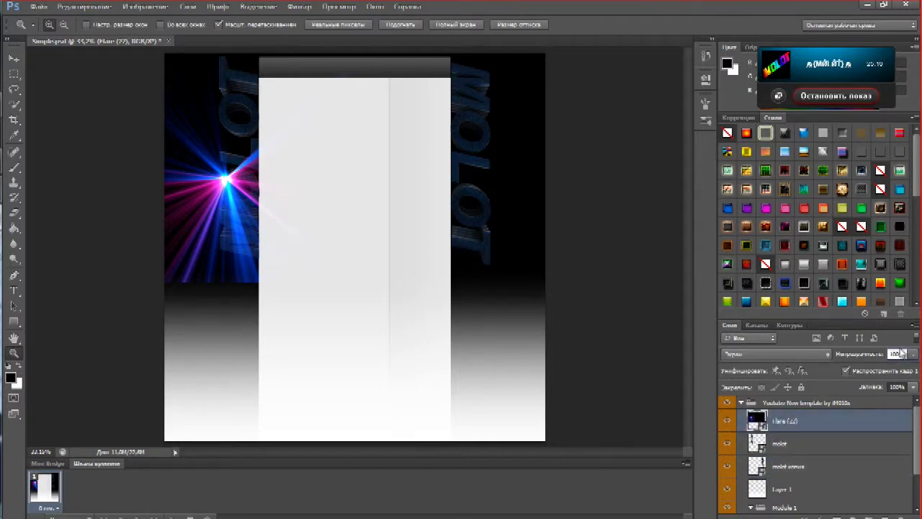
pyautogui.write('50')
pyautogui.press('Return')
pyautogui.hotkey('ctrl', 't')
pyautogui.moveTo(216, 173)
pyautogui.mouseDown()
pyautogui.moveTo(216, 122)
pyautogui.moveTo(214, 167)
pyautogui.mouseUp()
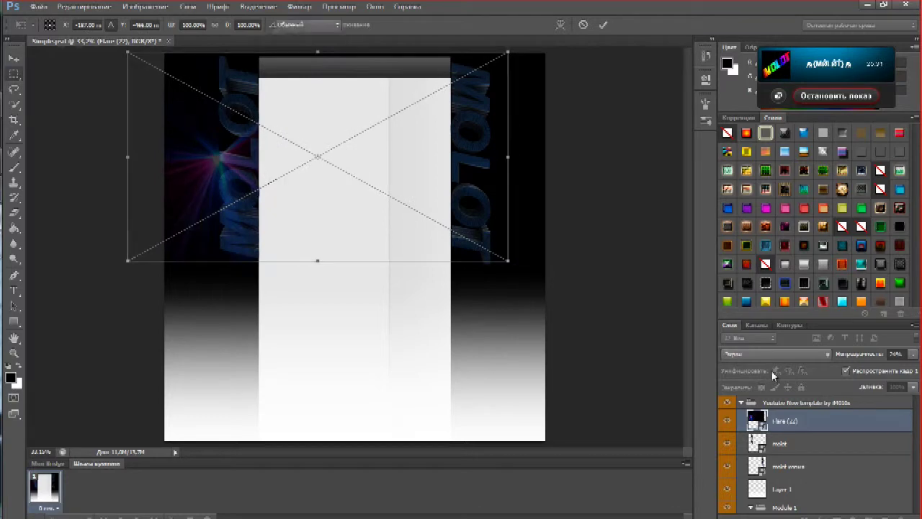
# Delete the Flare (22) layer and place SideFlare from the Optical Flares folder in Screen mode over the right MOLOT text
pyautogui.press('Delete')
pyautogui.hotkey('alt', 'Tab')
pyautogui.scroll(-5, 504, 340)
pyautogui.click(268, 319)
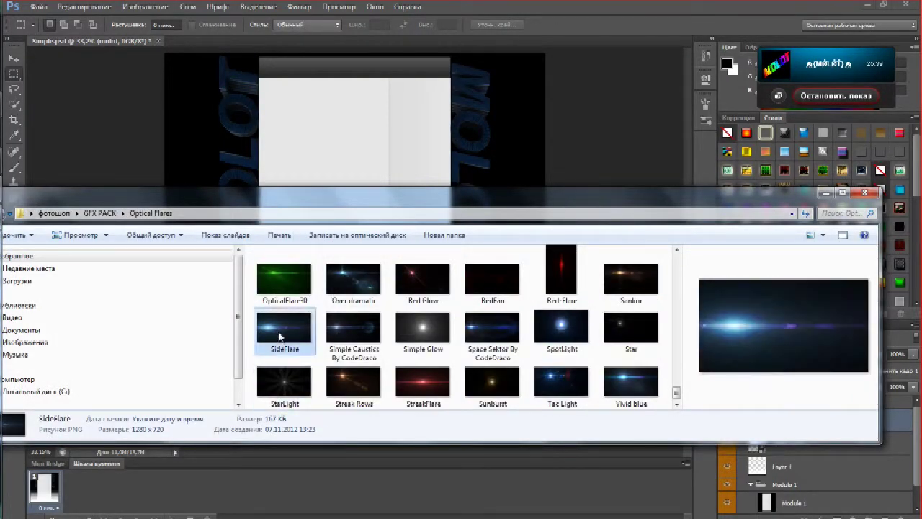
pyautogui.moveTo(268, 319); pyautogui.dragTo(512, 125)
pyautogui.click(895, 354)
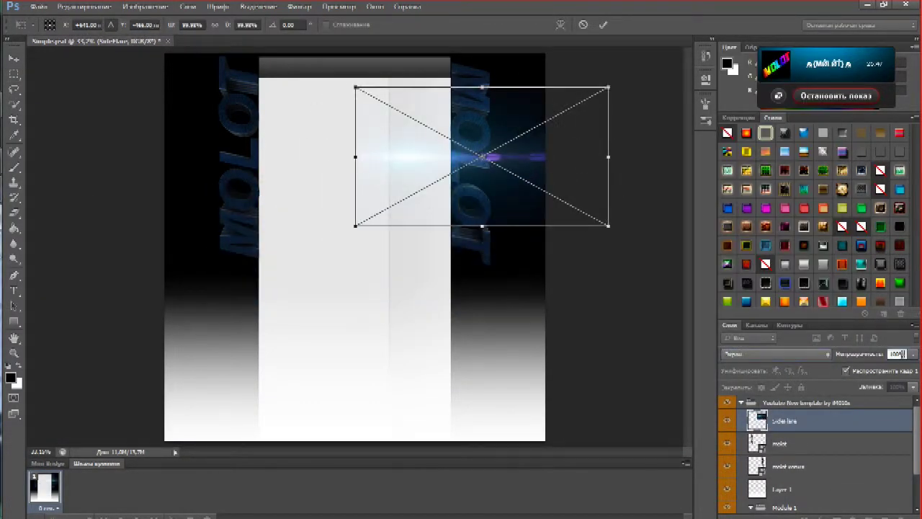
pyautogui.press('Escape')
# Rotate SideFlare about -90° so it stands upright and position it along the central panel's right edge
pyautogui.moveTo(523, 81); pyautogui.dragTo(422, 120)
pyautogui.moveTo(506, 173); pyautogui.dragTo(485, 174)
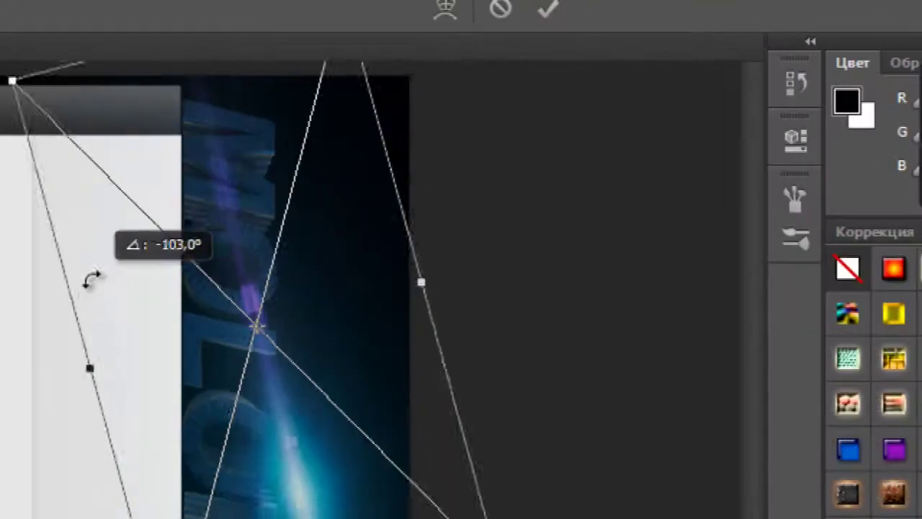
pyautogui.moveTo(429, 280); pyautogui.dragTo(278, 309)
pyautogui.moveTo(374, 274); pyautogui.dragTo(372, 269)
pyautogui.moveTo(298, 293); pyautogui.dragTo(286, 364)
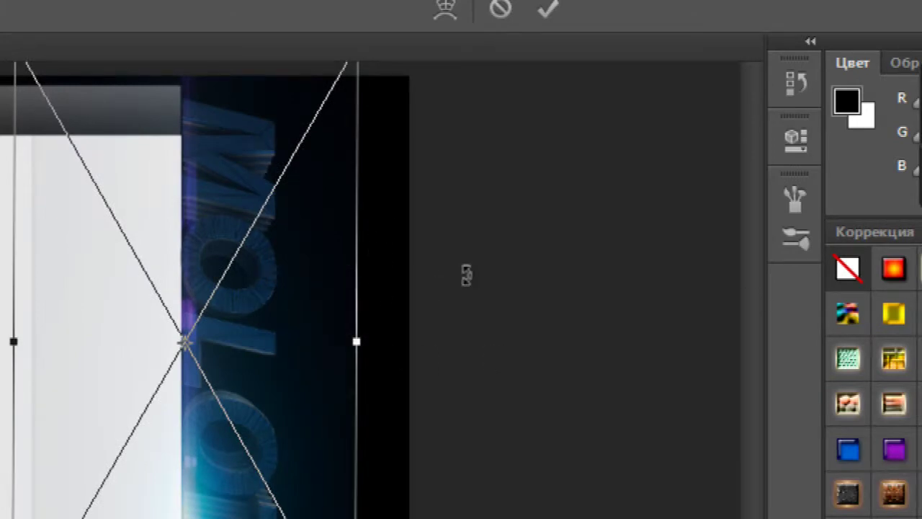
pyautogui.press('Return')
# Duplicate the SideFlare layer to the central panel's left edge and reduce the opacity of both flares
pyautogui.rightClick(785, 420)
pyautogui.click(785, 29)
pyautogui.click(560, 154)
pyautogui.moveTo(460, 145); pyautogui.dragTo(275, 140)
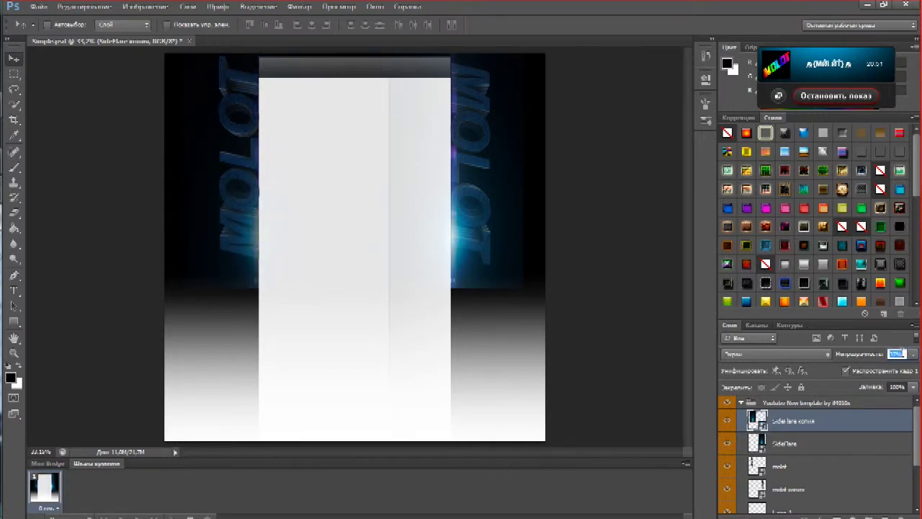
pyautogui.hotkey('alt', '[')
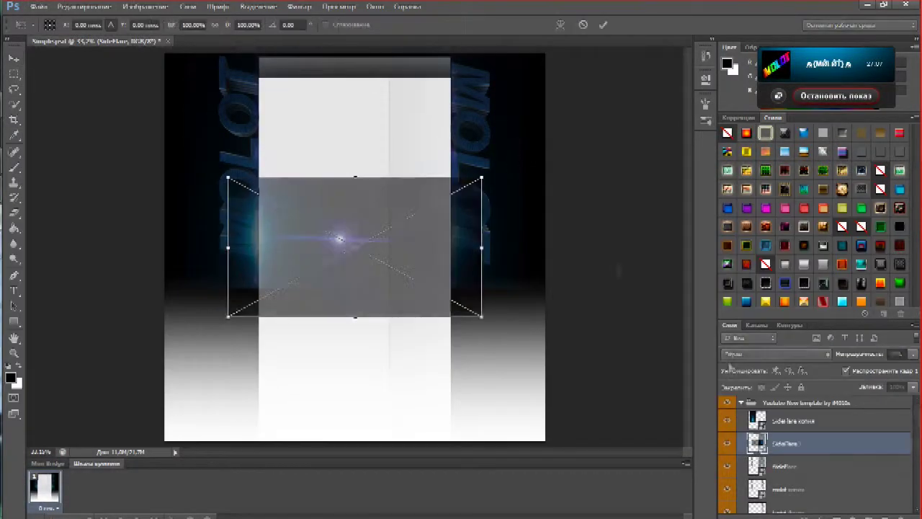
# Place LensFlare3 in Screen mode upright along the right MOLOT text's outer edge and duplicate it onto the left text's outer edge
pyautogui.rightClick(720, 238)
pyautogui.click(778, 144)
pyautogui.moveTo(407, 246); pyautogui.dragTo(481, 420)
pyautogui.moveTo(588, 146); pyautogui.dragTo(597, 137)
pyautogui.moveTo(509, 190); pyautogui.dragTo(503, 188)
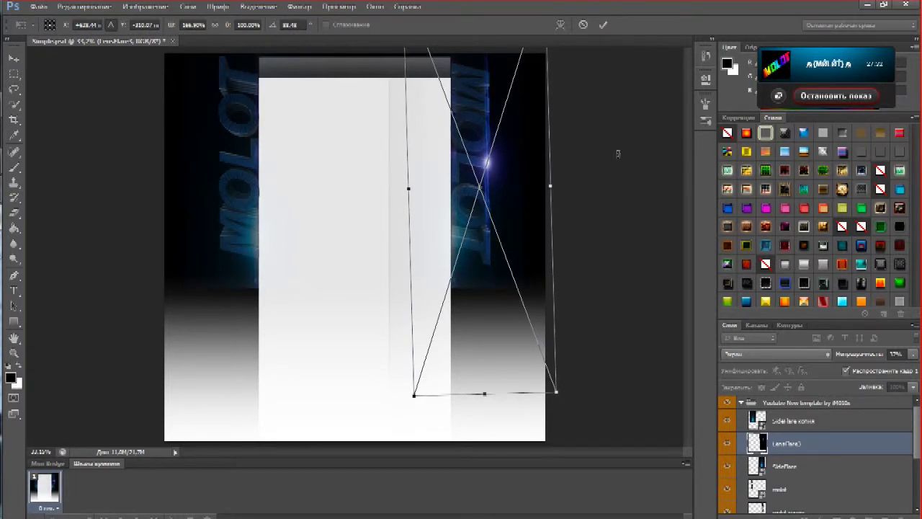
pyautogui.press('Return')
pyautogui.hotkey('ctrl', 'j')
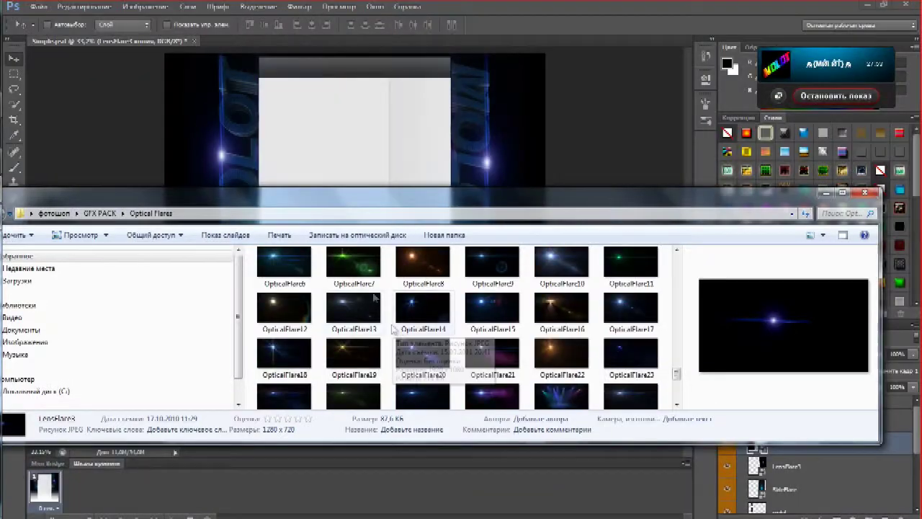
# Place OpticalFlare3 across the upper template in Screen mode at 87% opacity and move its layer directly above the molot layer
pyautogui.scroll(2, 461, 324)
pyautogui.moveTo(492, 316); pyautogui.dragTo(526, 186)
pyautogui.click(774, 353)
pyautogui.click(781, 142)
pyautogui.moveTo(463, 189); pyautogui.dragTo(495, 260)
pyautogui.click(896, 353)
pyautogui.write('87')
pyautogui.press('Return')
pyautogui.scroll(-1, 867, 446)
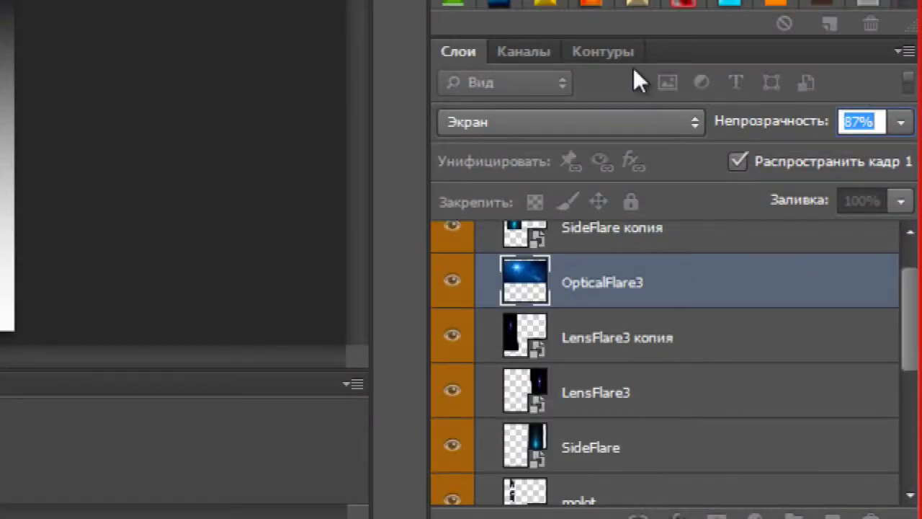
pyautogui.moveTo(602, 283); pyautogui.dragTo(589, 264)
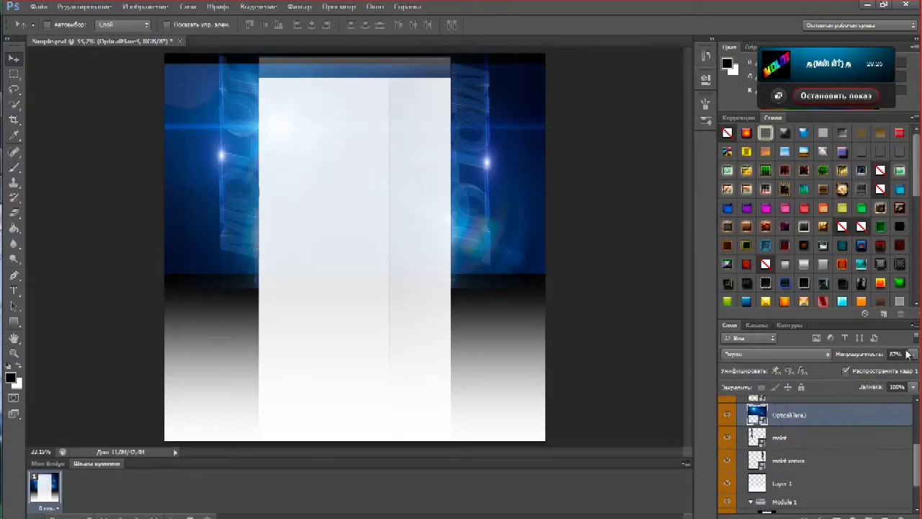
# Lower the OpticalFlare3 layer's opacity to 29% and stretch it up to the canvas top and down to about 49.7 cm high
pyautogui.click(896, 353)
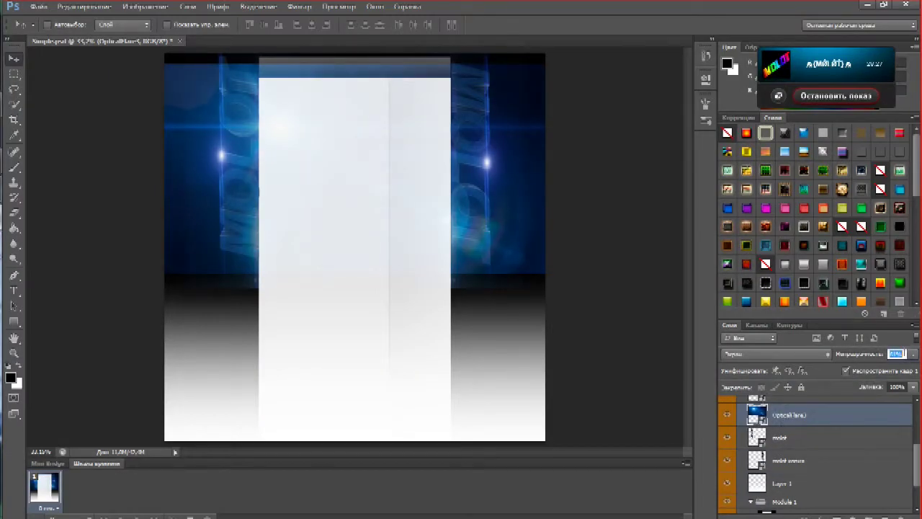
pyautogui.write('50')
pyautogui.press('Return')
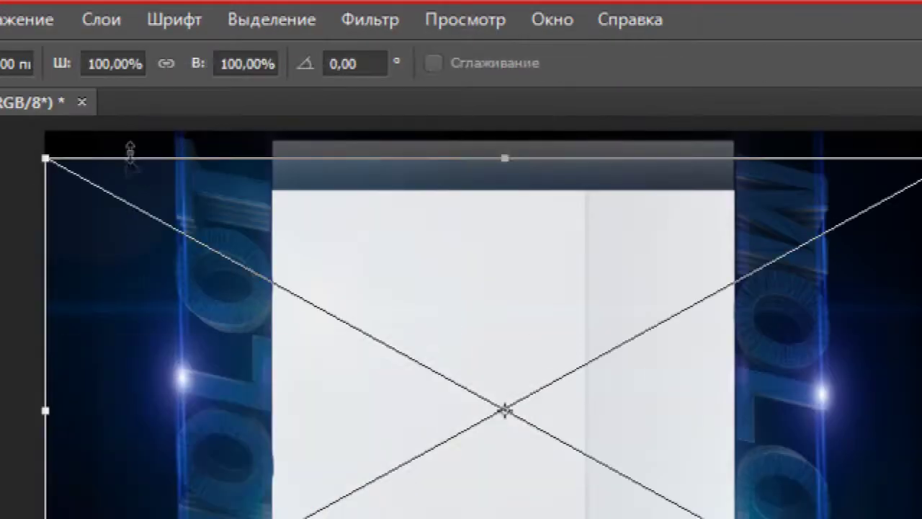
pyautogui.moveTo(204, 64); pyautogui.dragTo(203, 39)
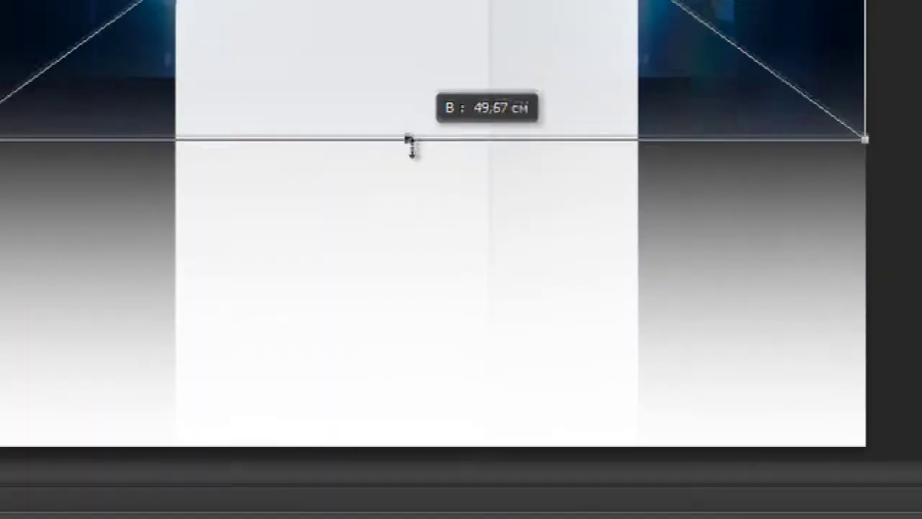
pyautogui.moveTo(407, 144); pyautogui.dragTo(407, 158)
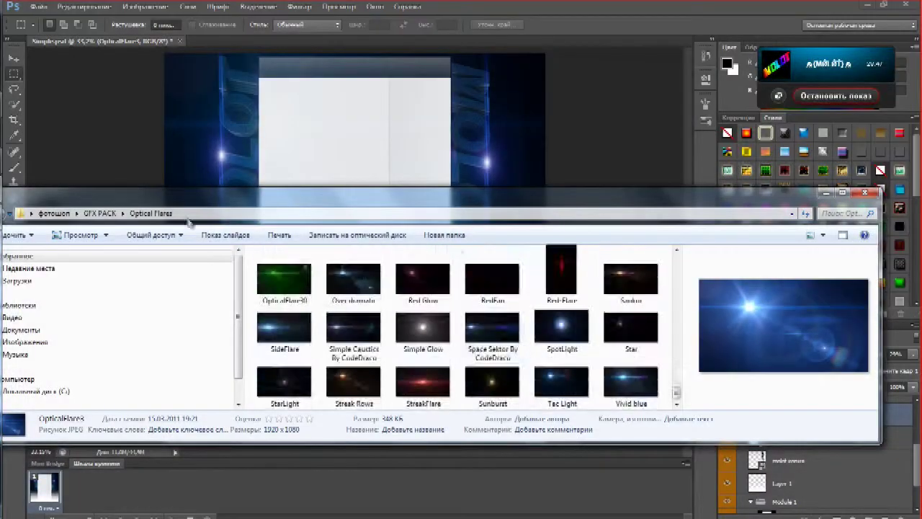
# Browse the GFX PACK folders and place the Flare7 image from Optical Flares into the template
pyautogui.click(99, 213)
pyautogui.doubleClick(278, 300)
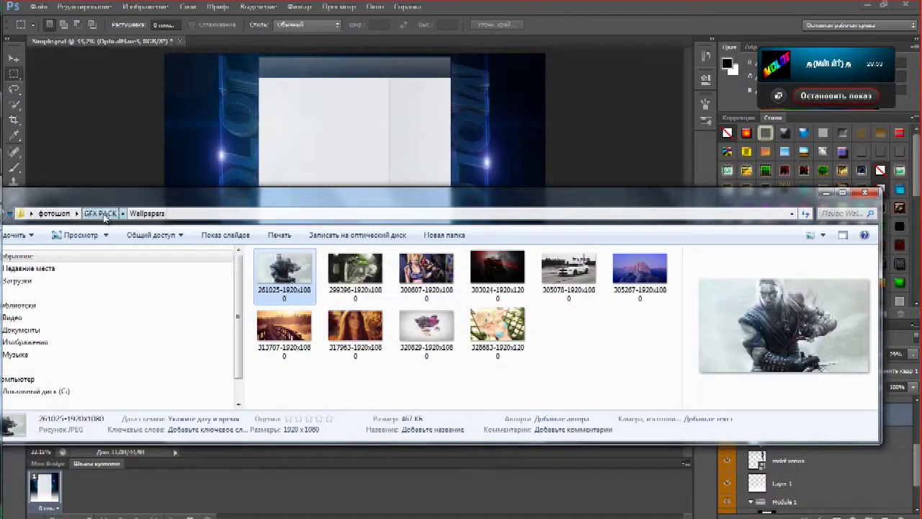
pyautogui.hotkey('alt', 'Left')
pyautogui.doubleClick(288, 283)
pyautogui.scroll(-10, 552, 362)
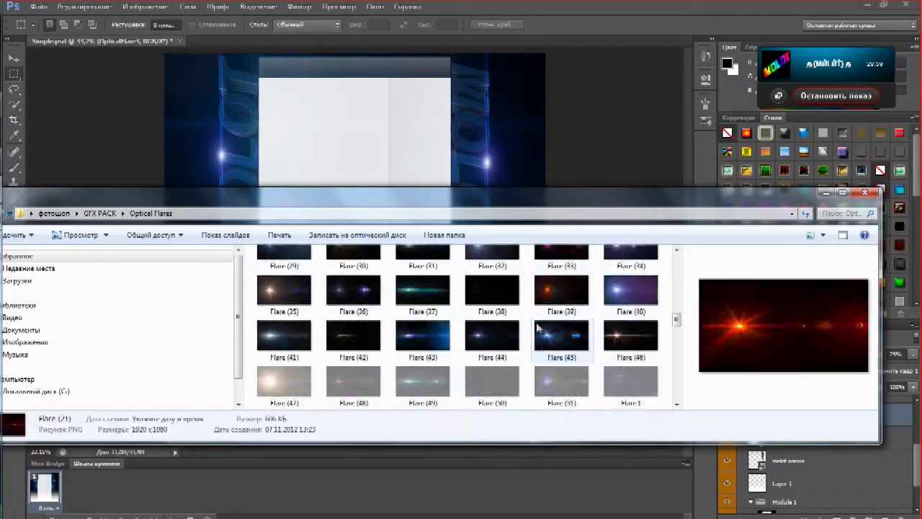
pyautogui.click(492, 355)
pyautogui.scroll(-1, 507, 303)
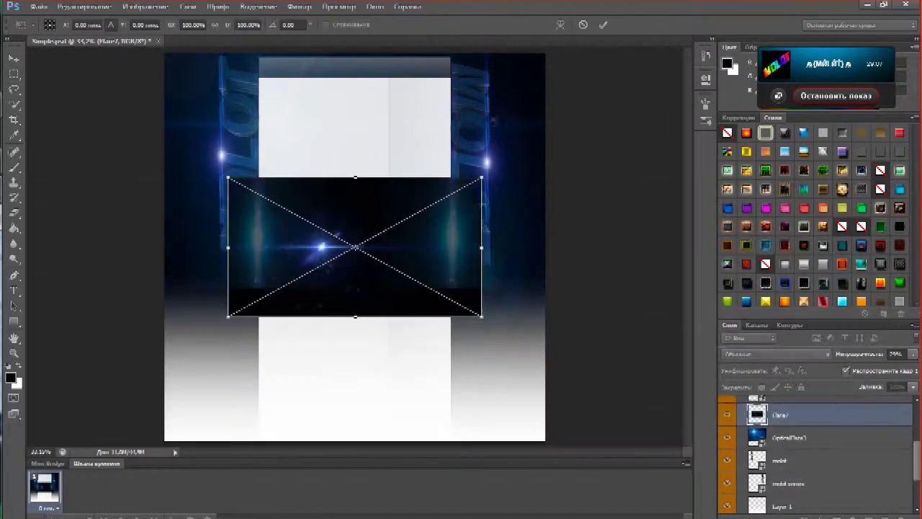
# Set Flare7 to Screen at 100% opacity, stand it upright, enlarge it and place its glow at the central panel's right edge
pyautogui.click(774, 353)
pyautogui.click(764, 160)
pyautogui.moveTo(369, 215); pyautogui.dragTo(459, 295)
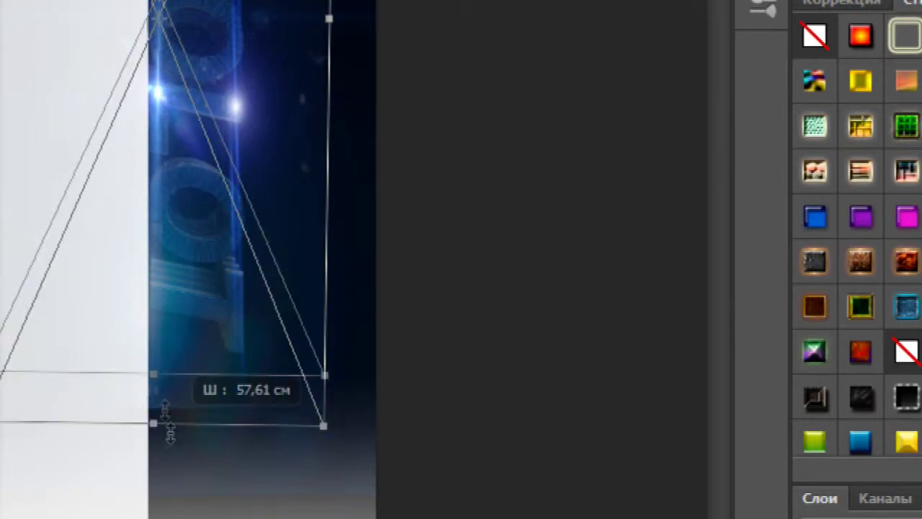
pyautogui.moveTo(168, 425); pyautogui.dragTo(137, 136)
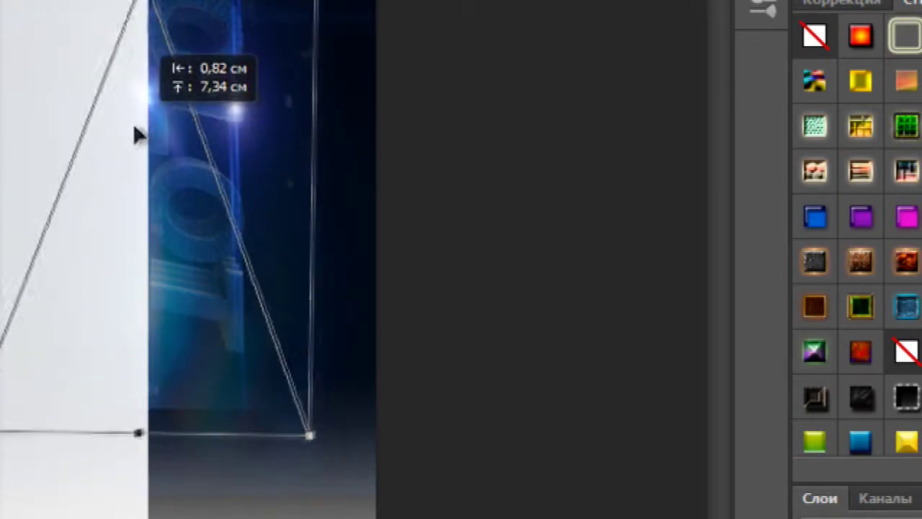
pyautogui.press('Return')
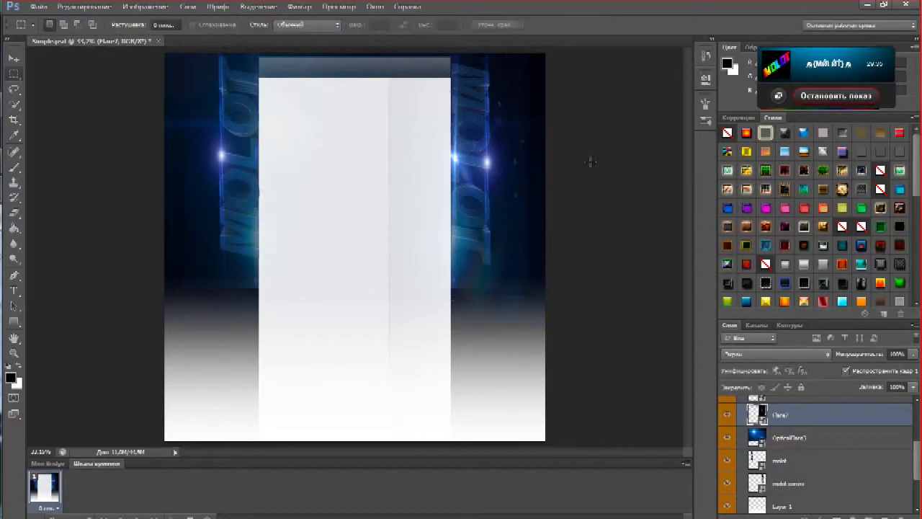
# Duplicate the Flare7 layer and move the copy to the central panel's left side
pyautogui.rightClick(788, 415)
pyautogui.click(800, 26)
pyautogui.press('Return')
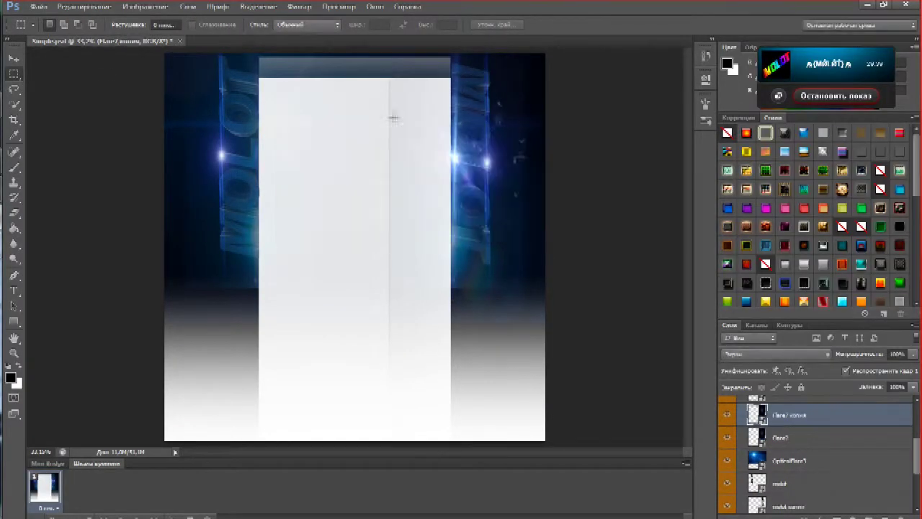
pyautogui.moveTo(374, 171); pyautogui.dragTo(358, 152)
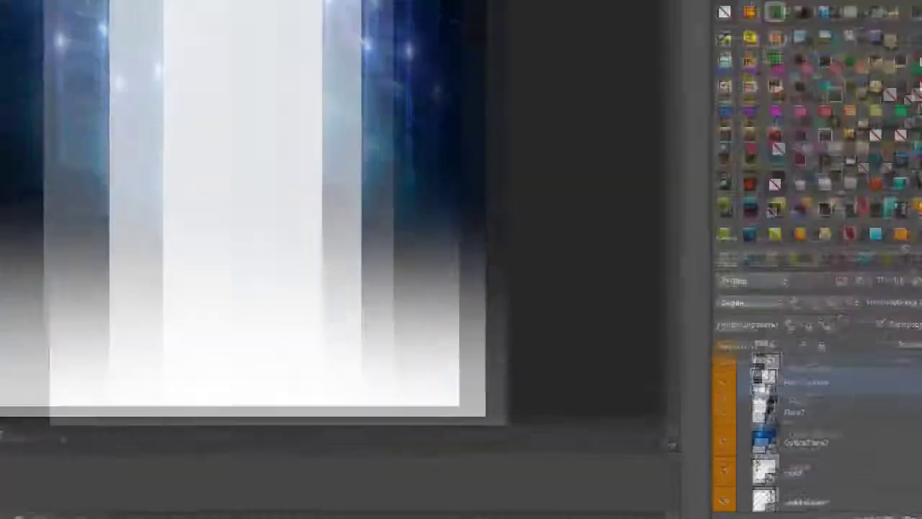
pyautogui.hotkey('alt', 'Tab')
pyautogui.write('f')
pyautogui.hotkey('alt', 'Tab')
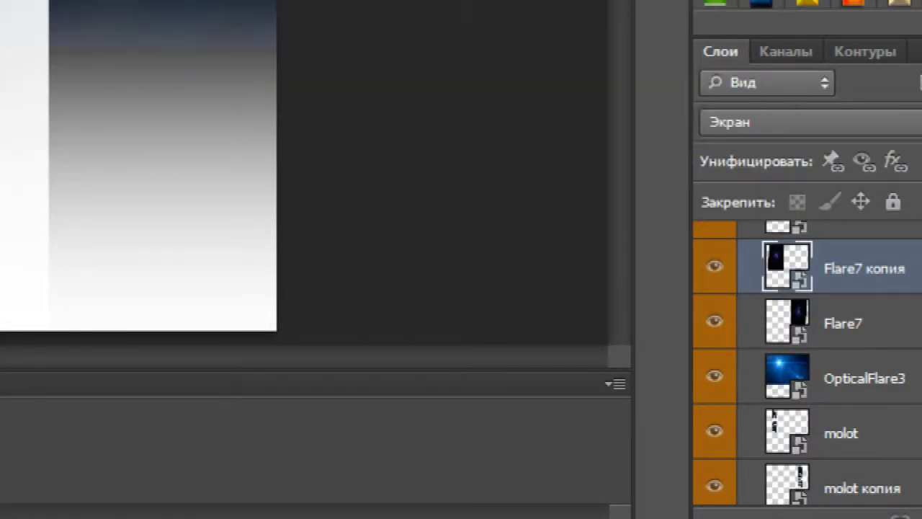